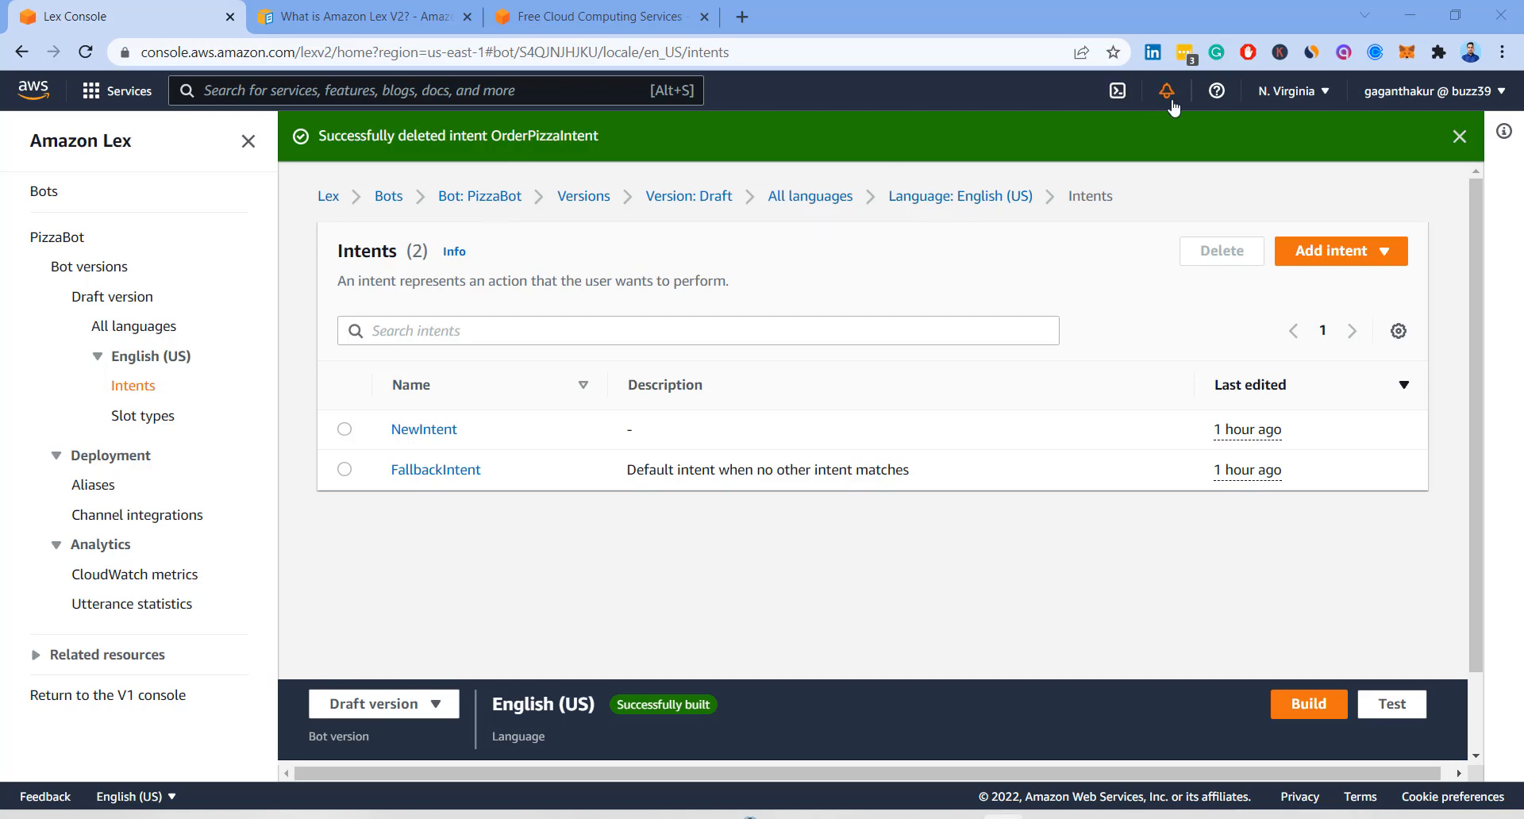
Dismiss the deletion notification and look through the built-in intents available for the bot, without adding one.
click(1459, 137)
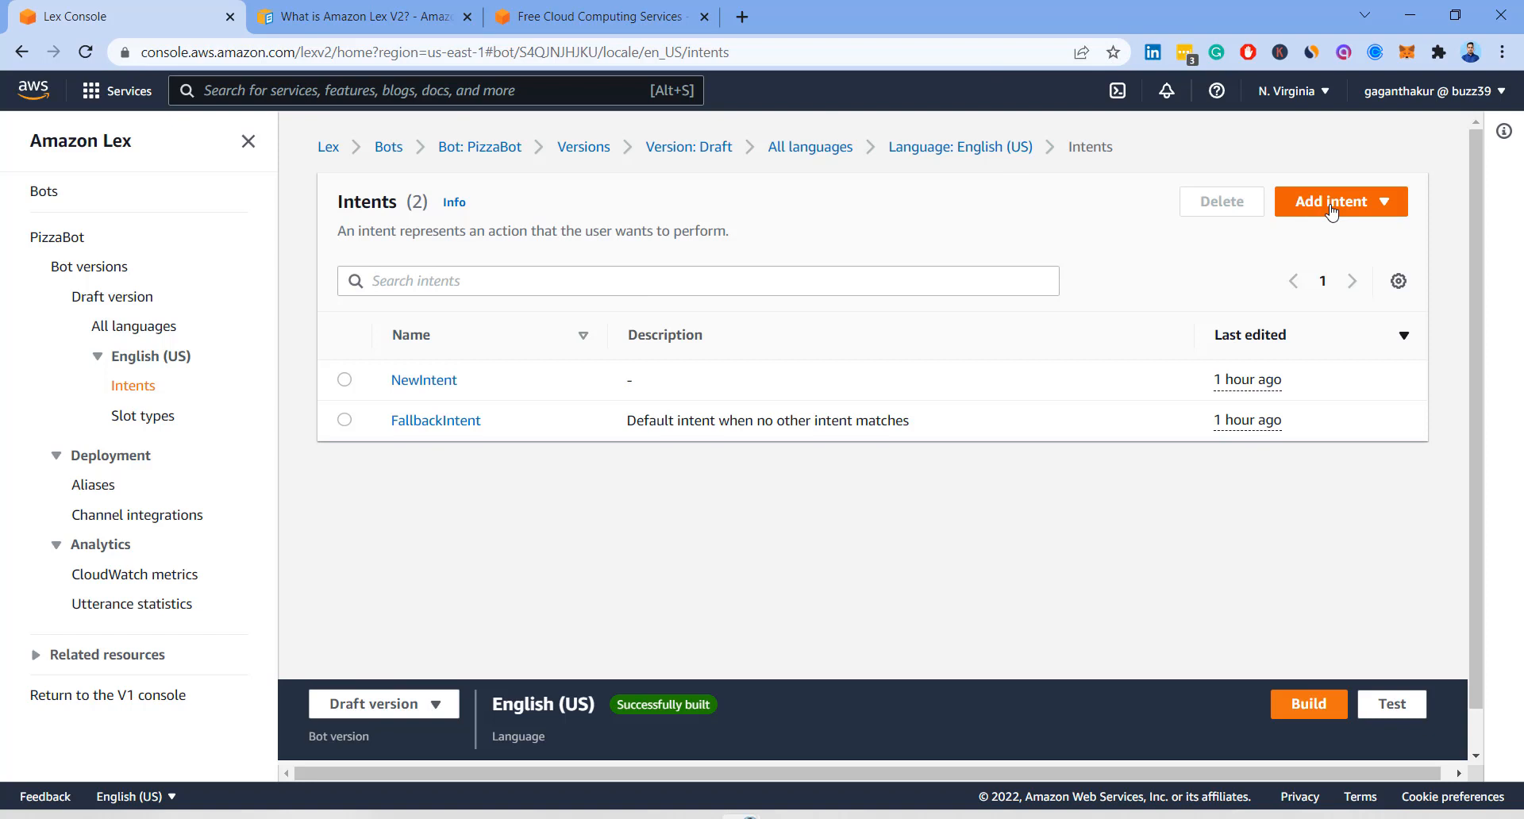
click(1368, 213)
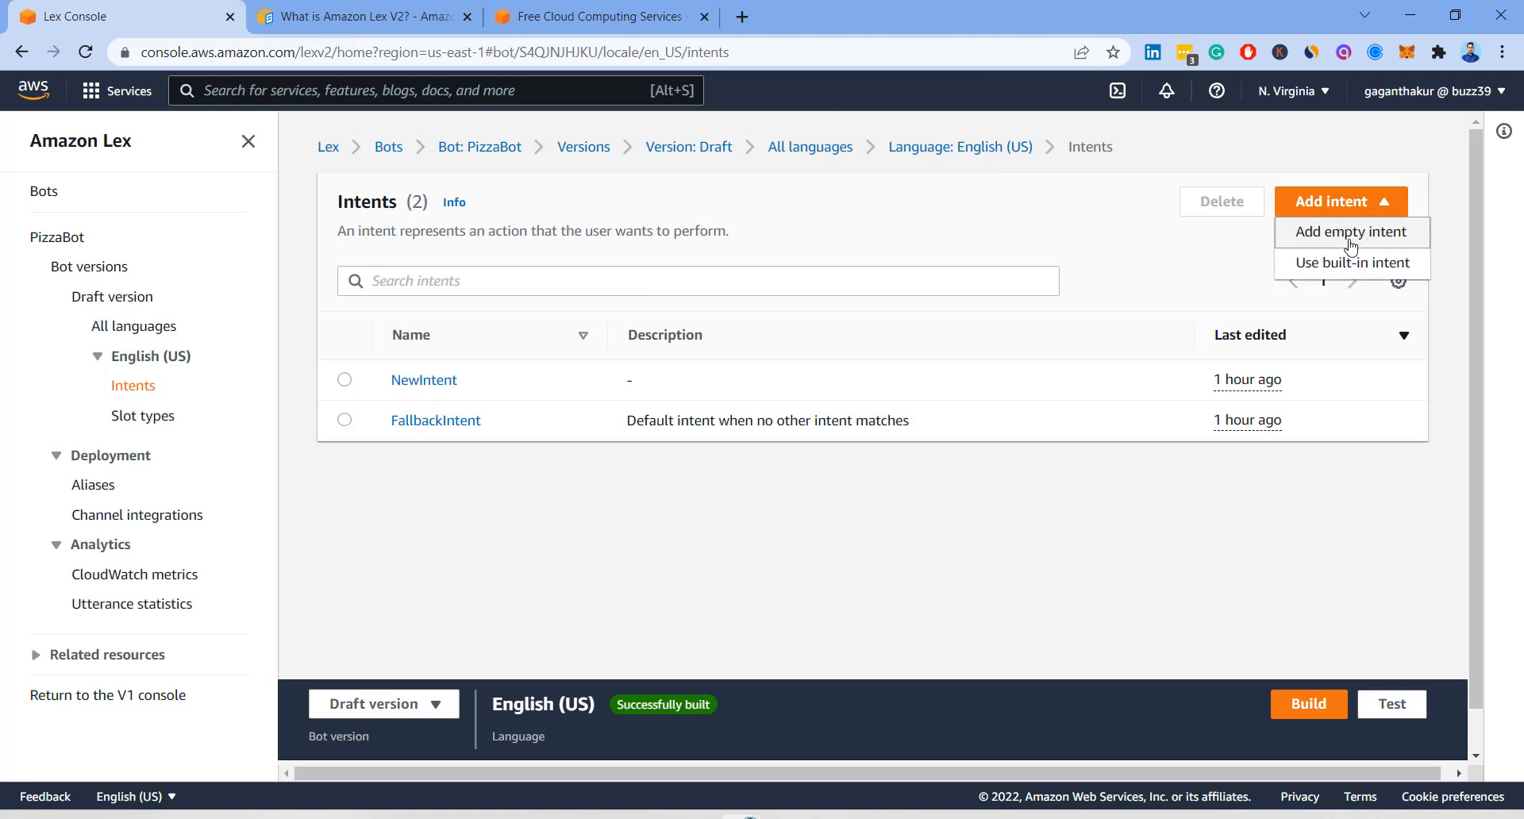
click(1379, 275)
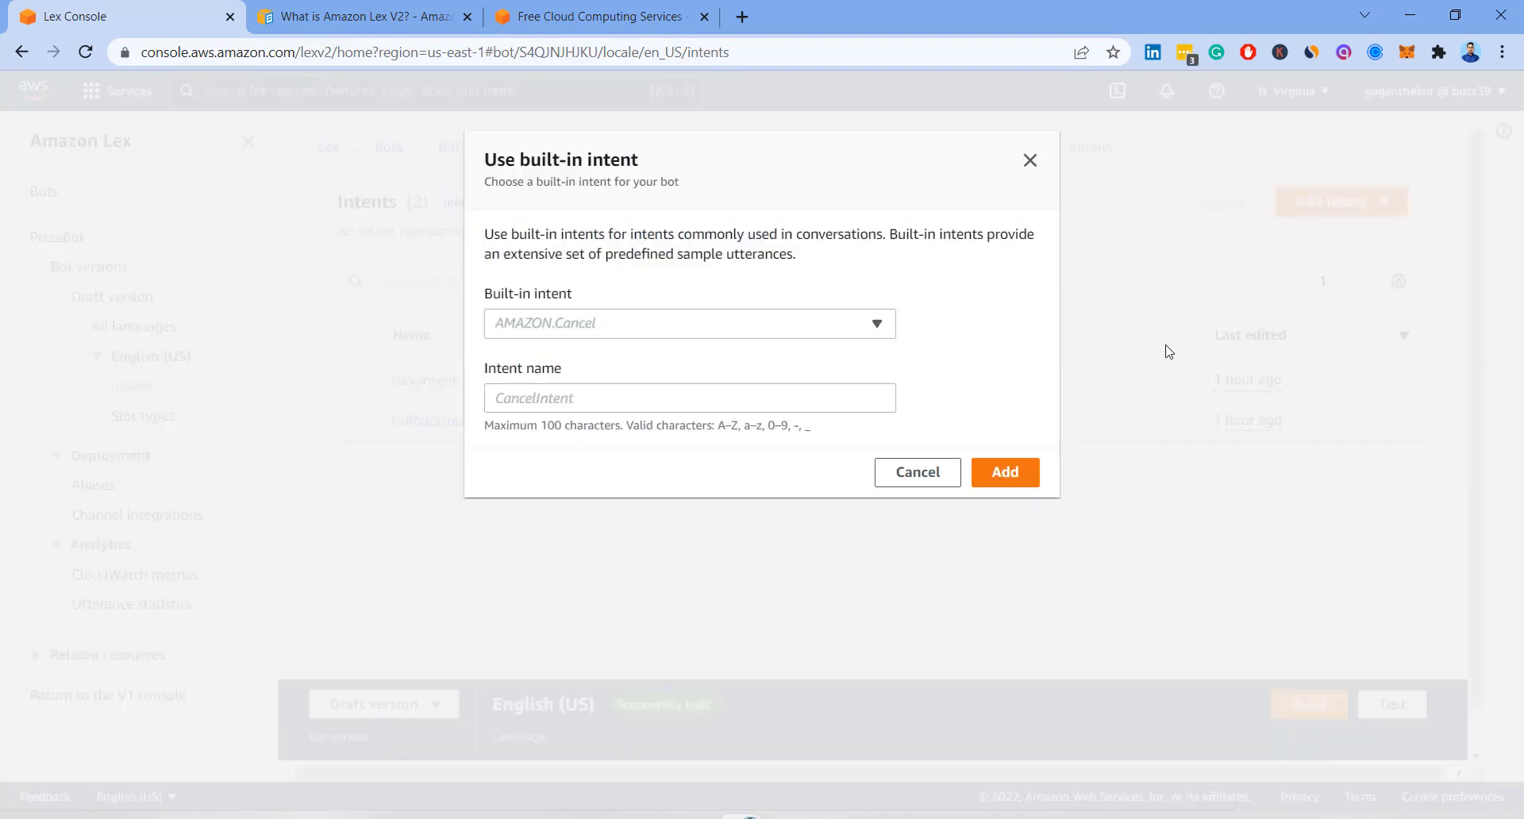
click(732, 329)
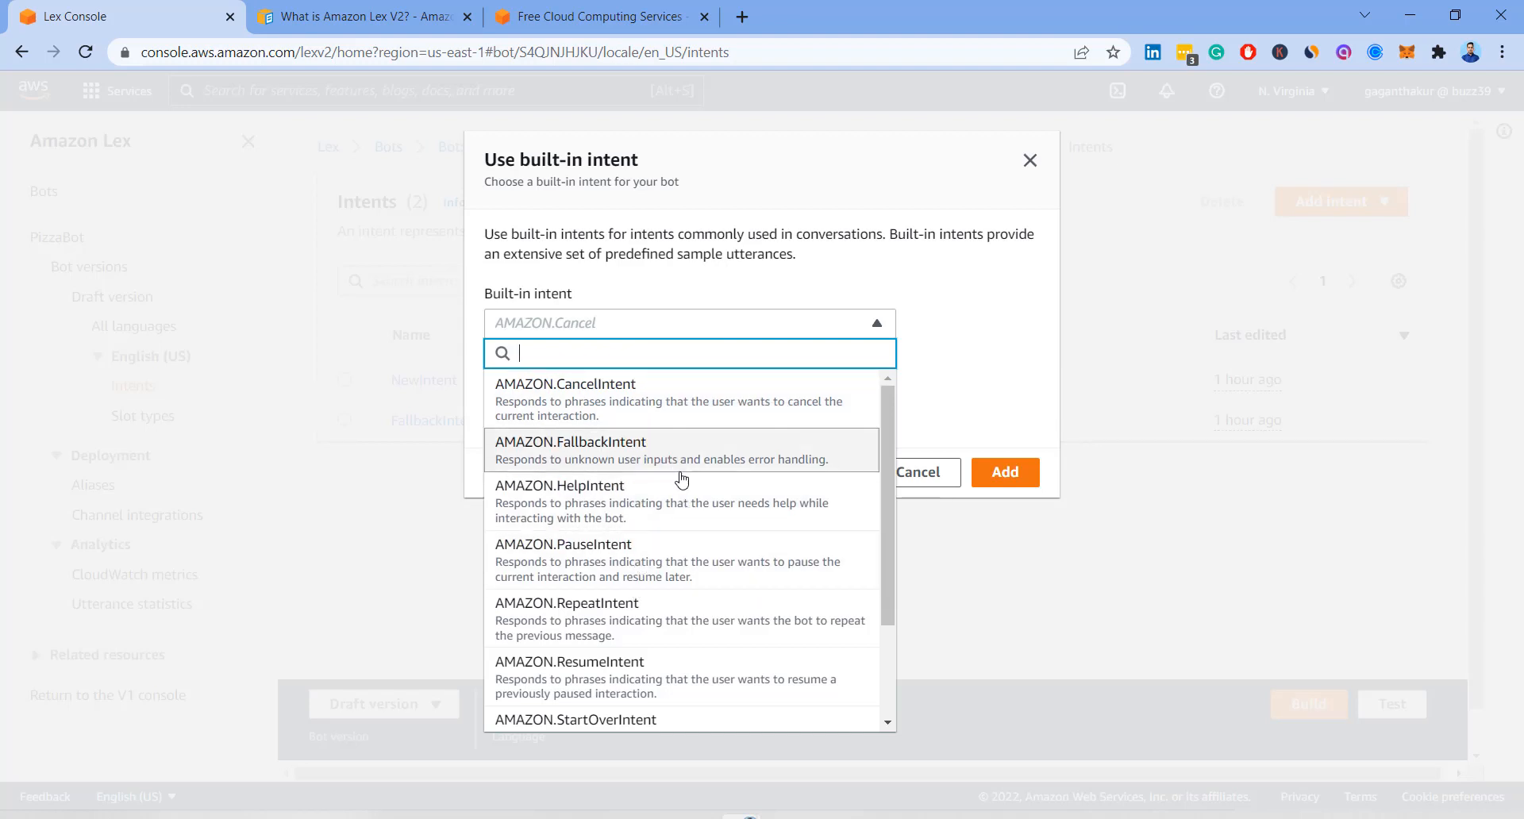
scroll(681, 479, down, 2)
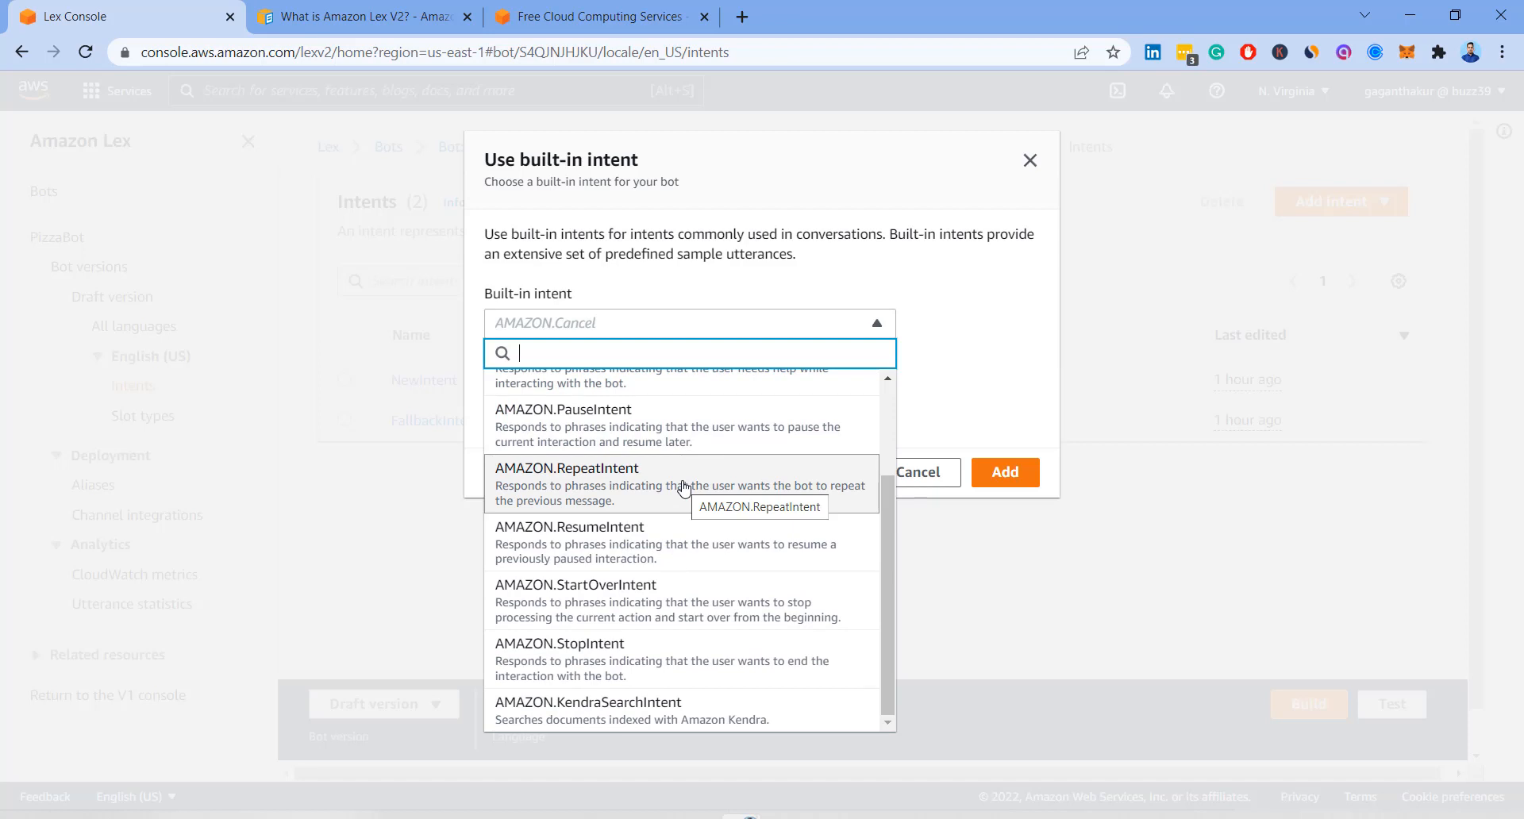
click(957, 389)
click(917, 472)
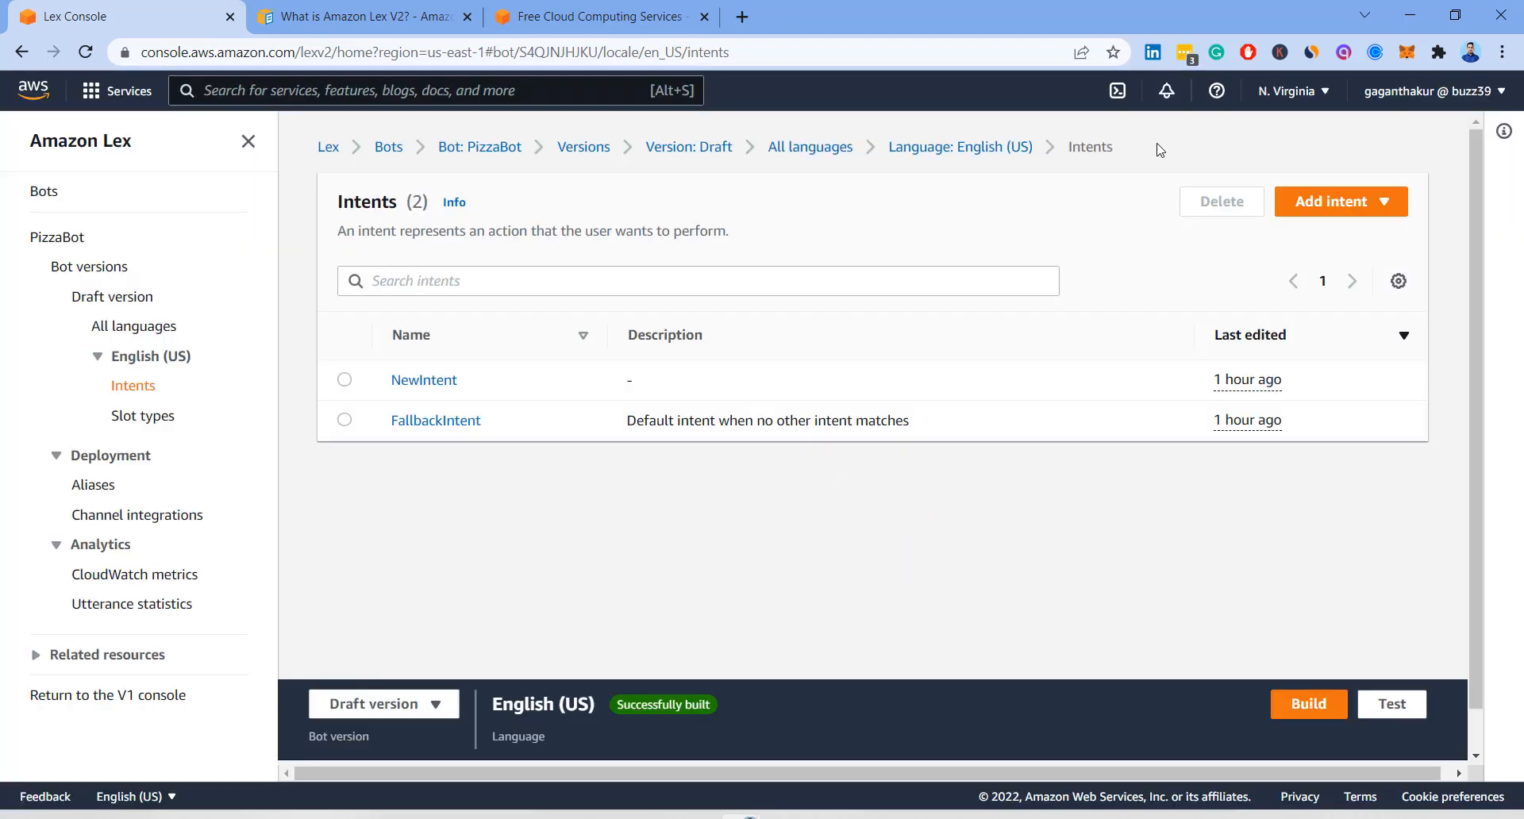
Add an empty intent named OrderPizzaIntent to the bot.
click(1294, 203)
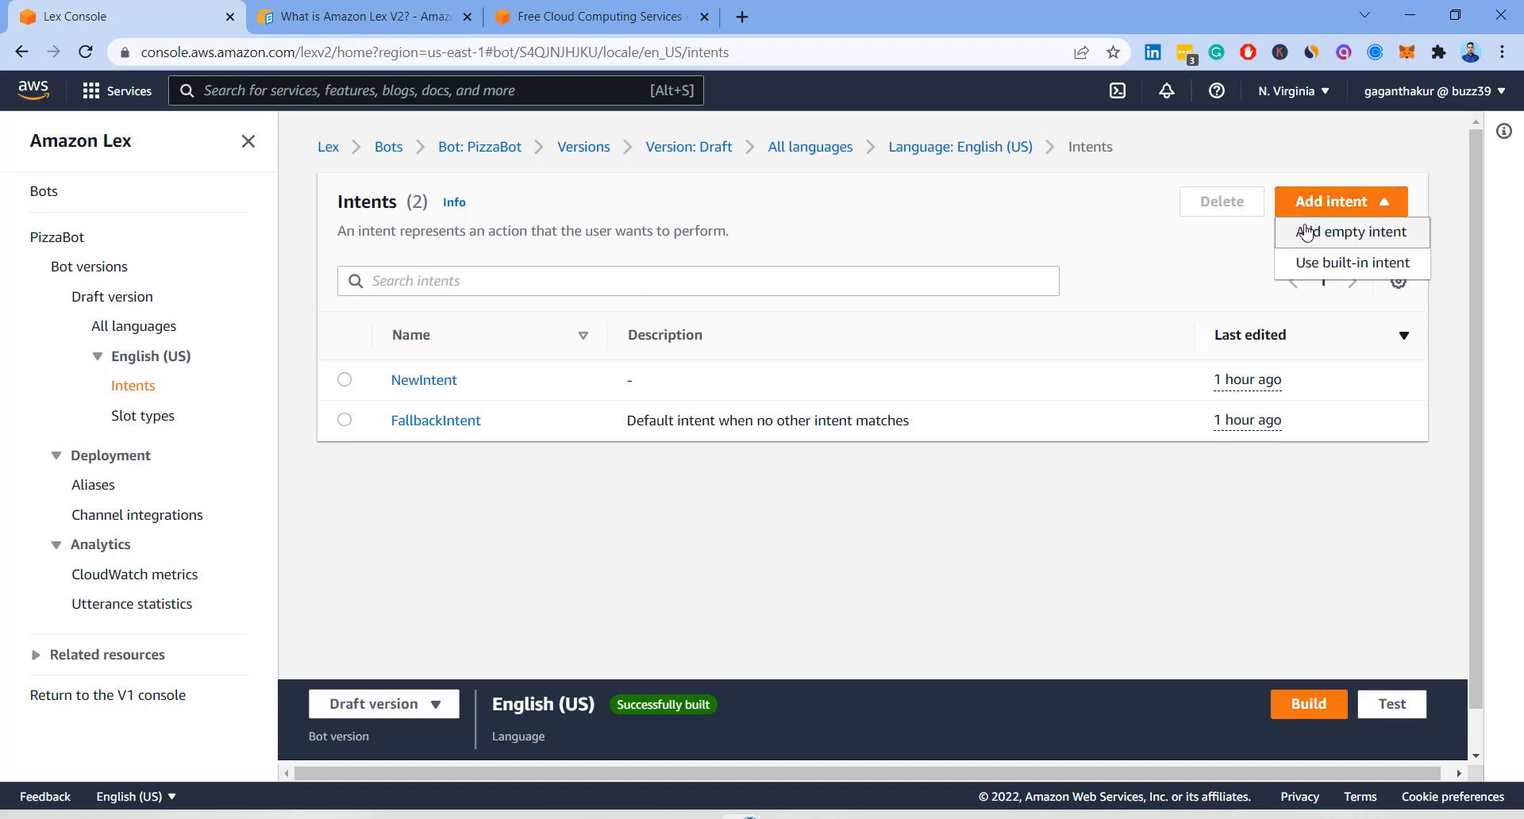
click(1306, 232)
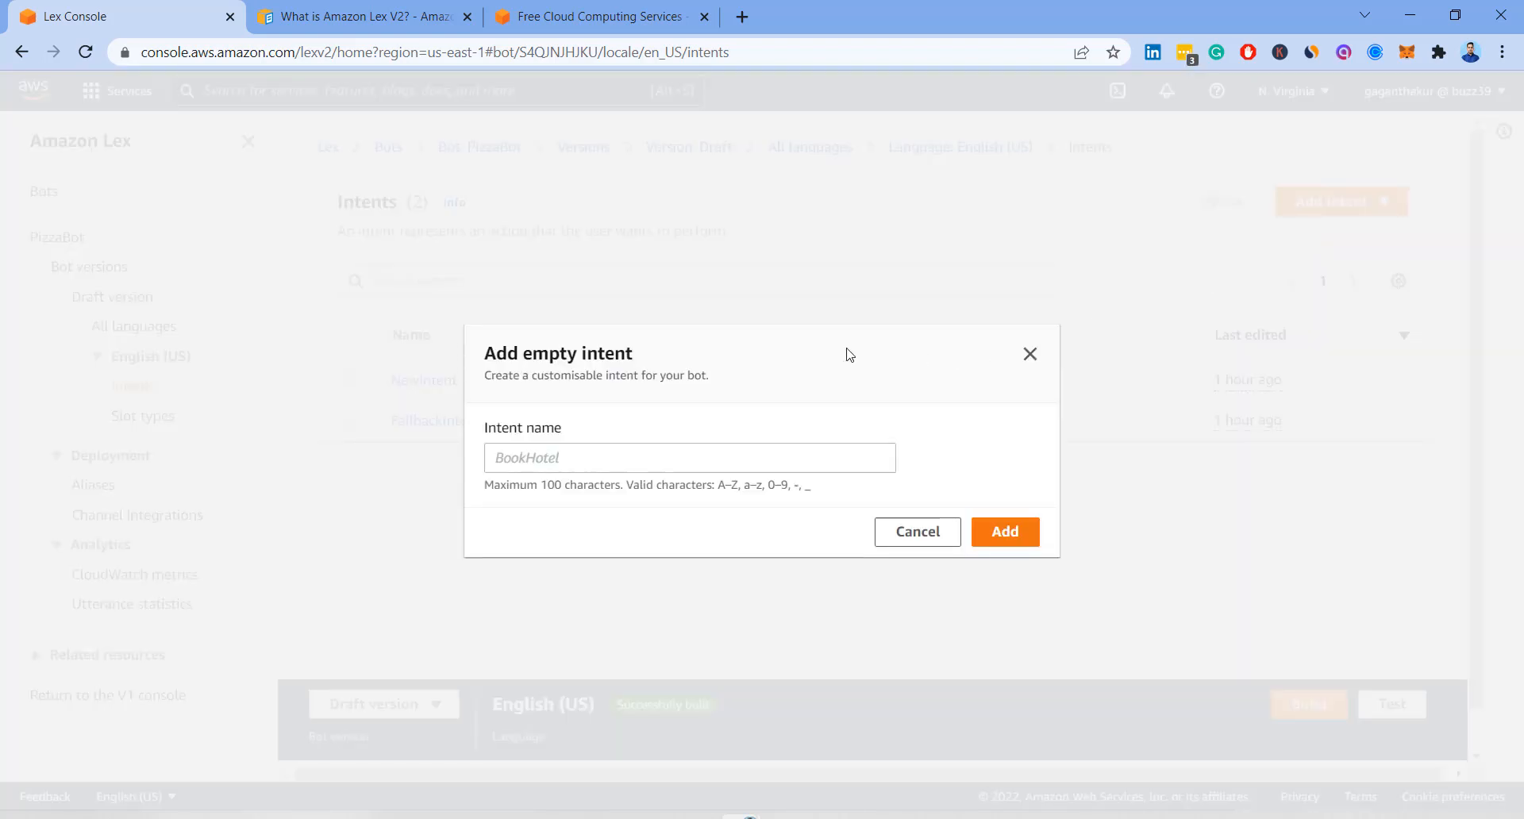
click(577, 462)
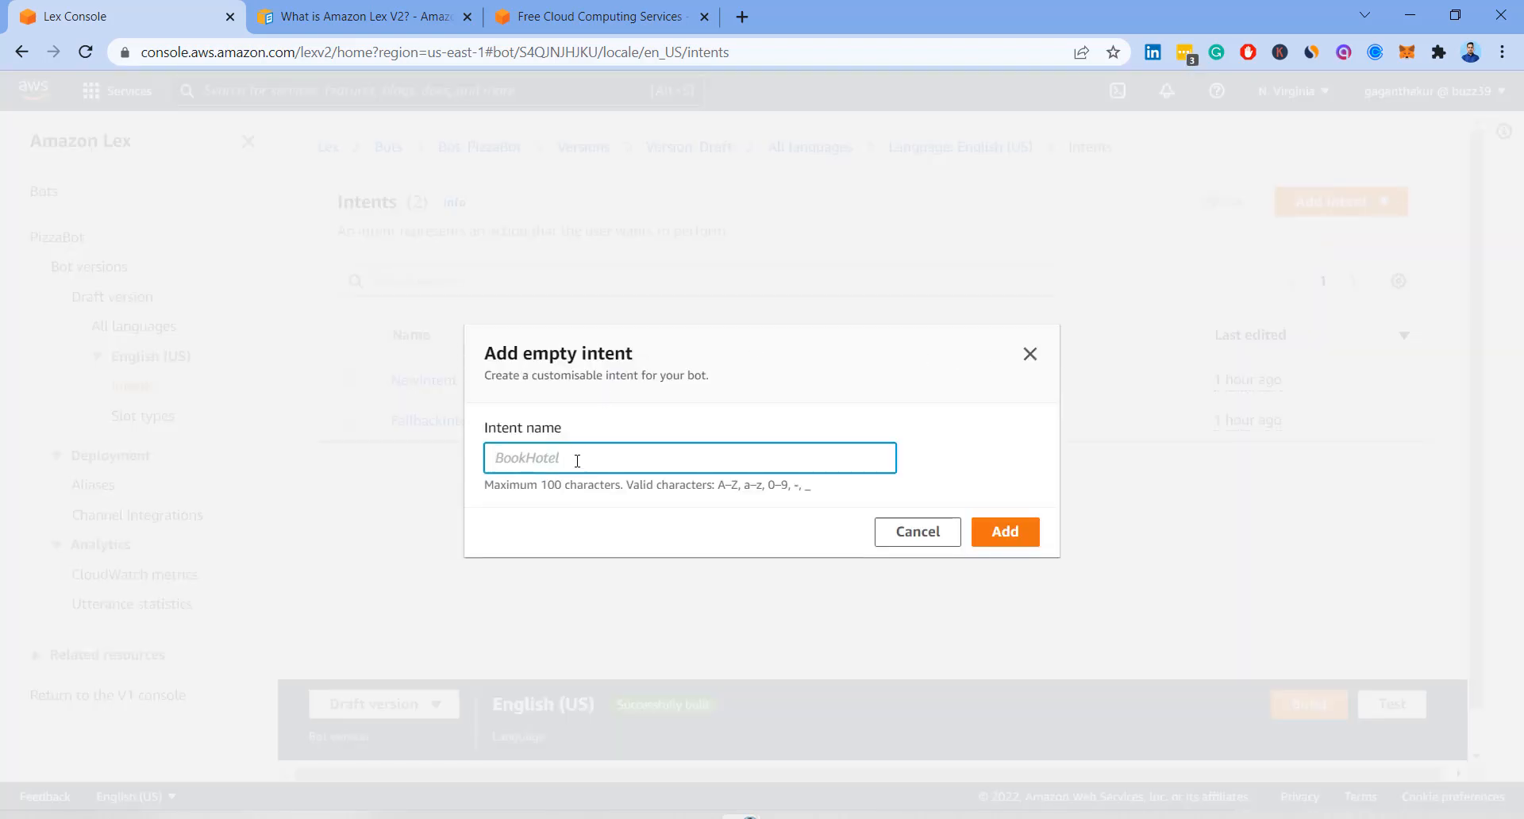
text(OrderPizzaIntent)
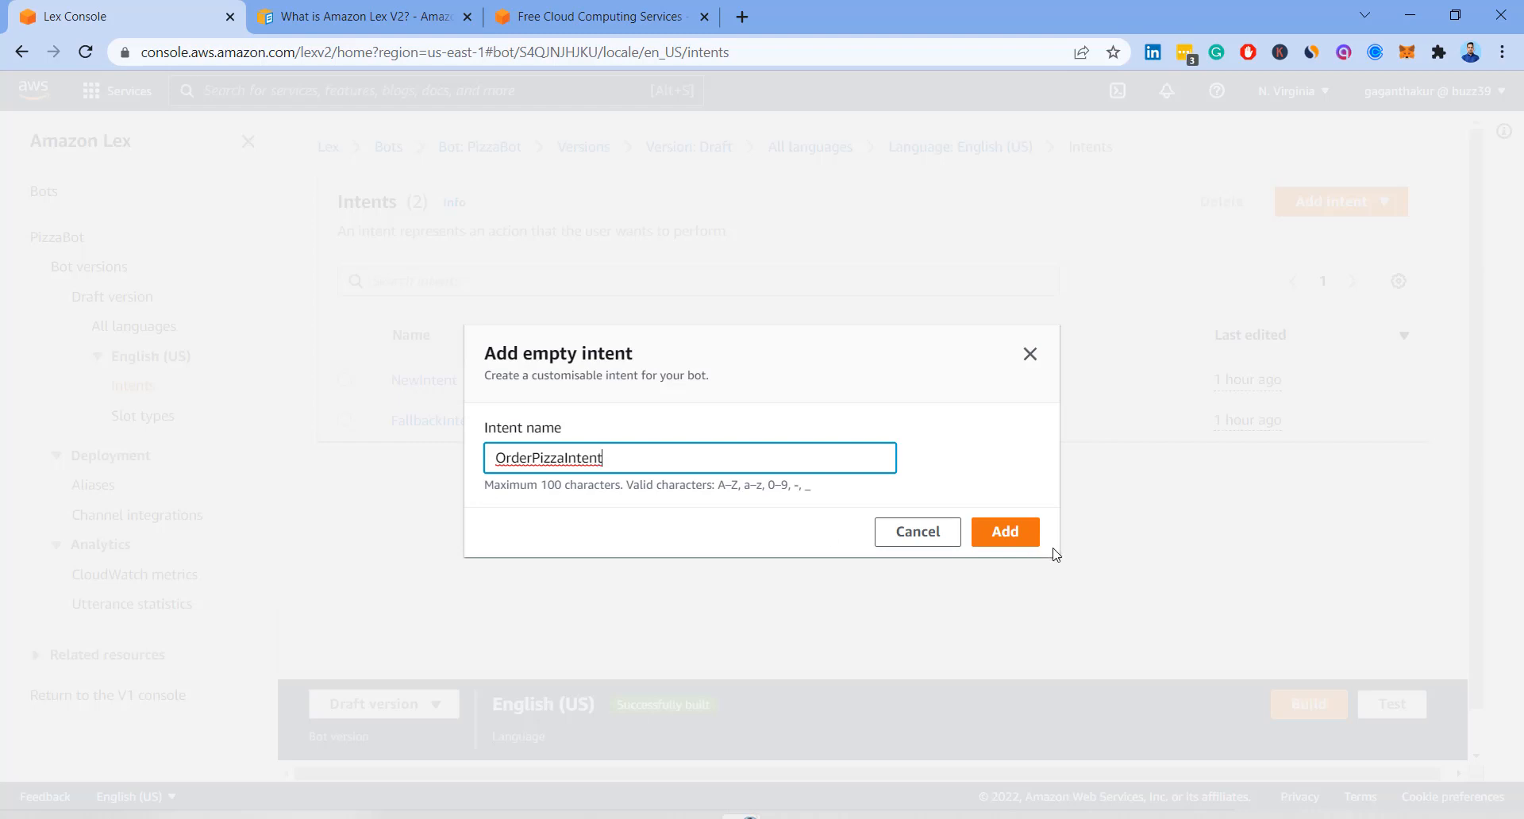
click(992, 533)
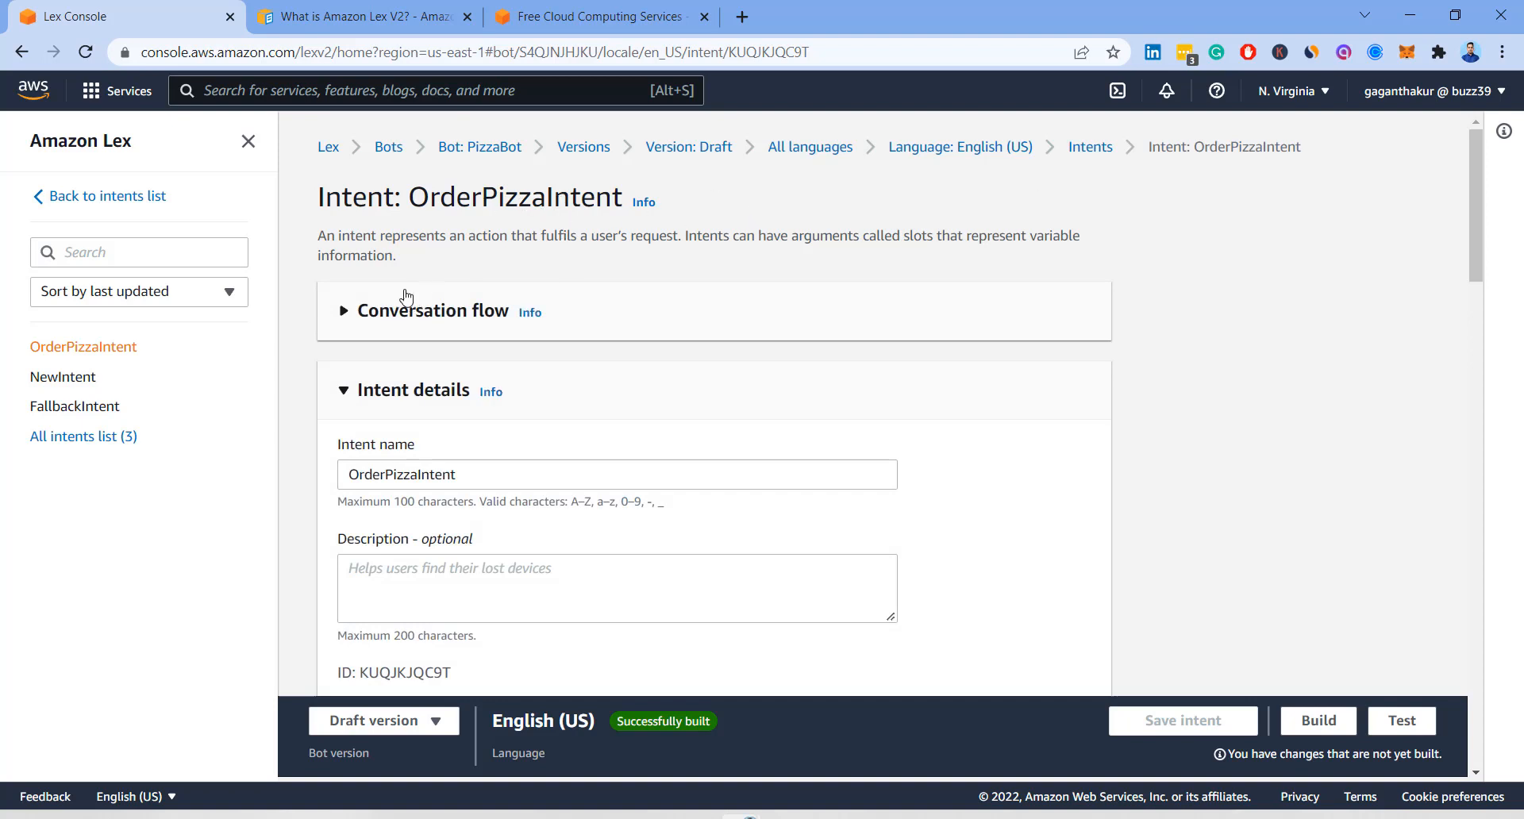
Examine the conversation flow example of the new intent and collapse it again.
click(362, 326)
scroll(321, 314, down, 2)
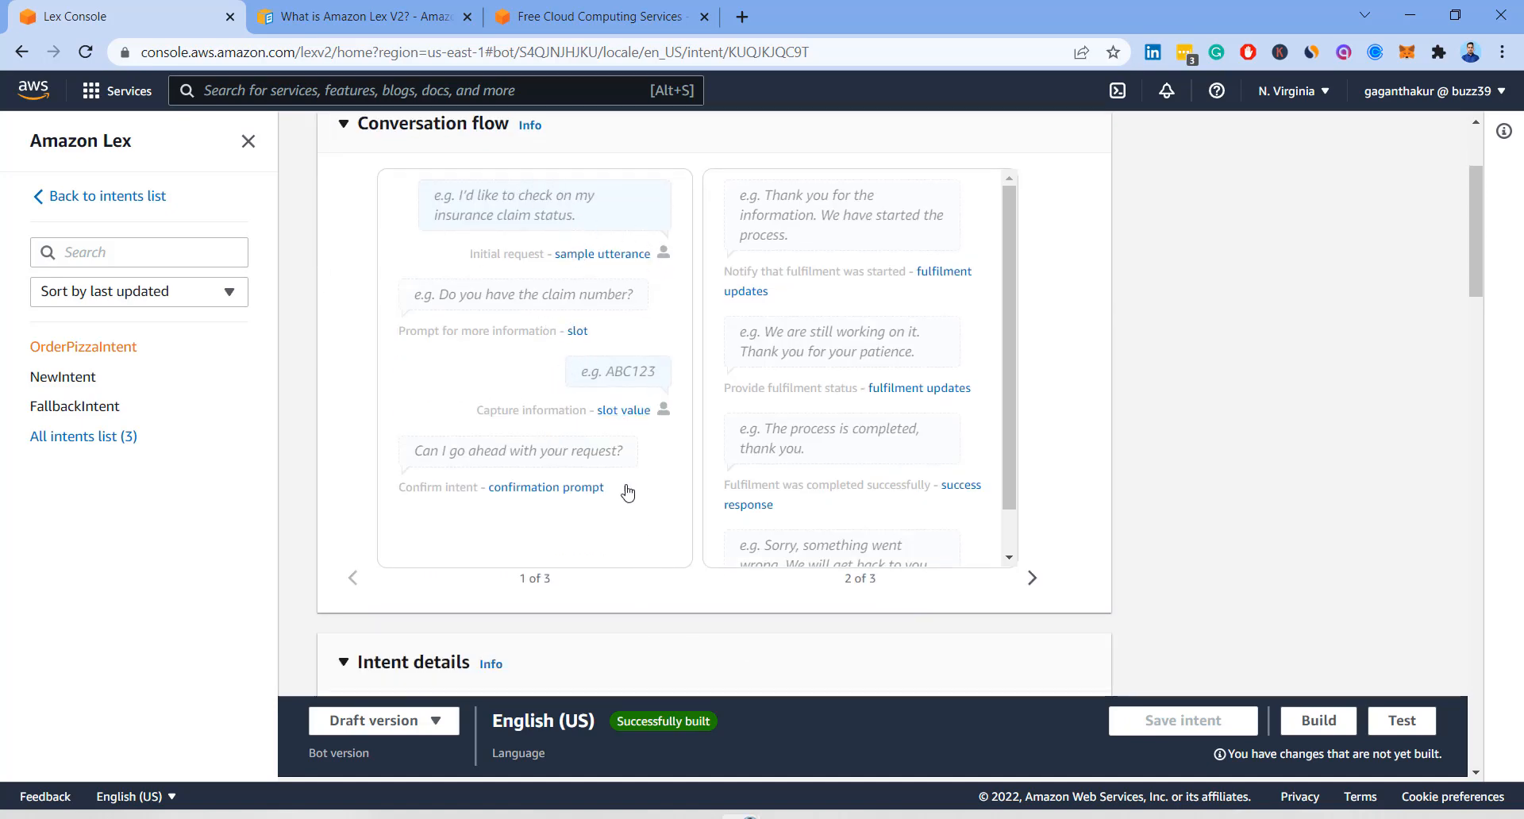
scroll(623, 401, up, 1)
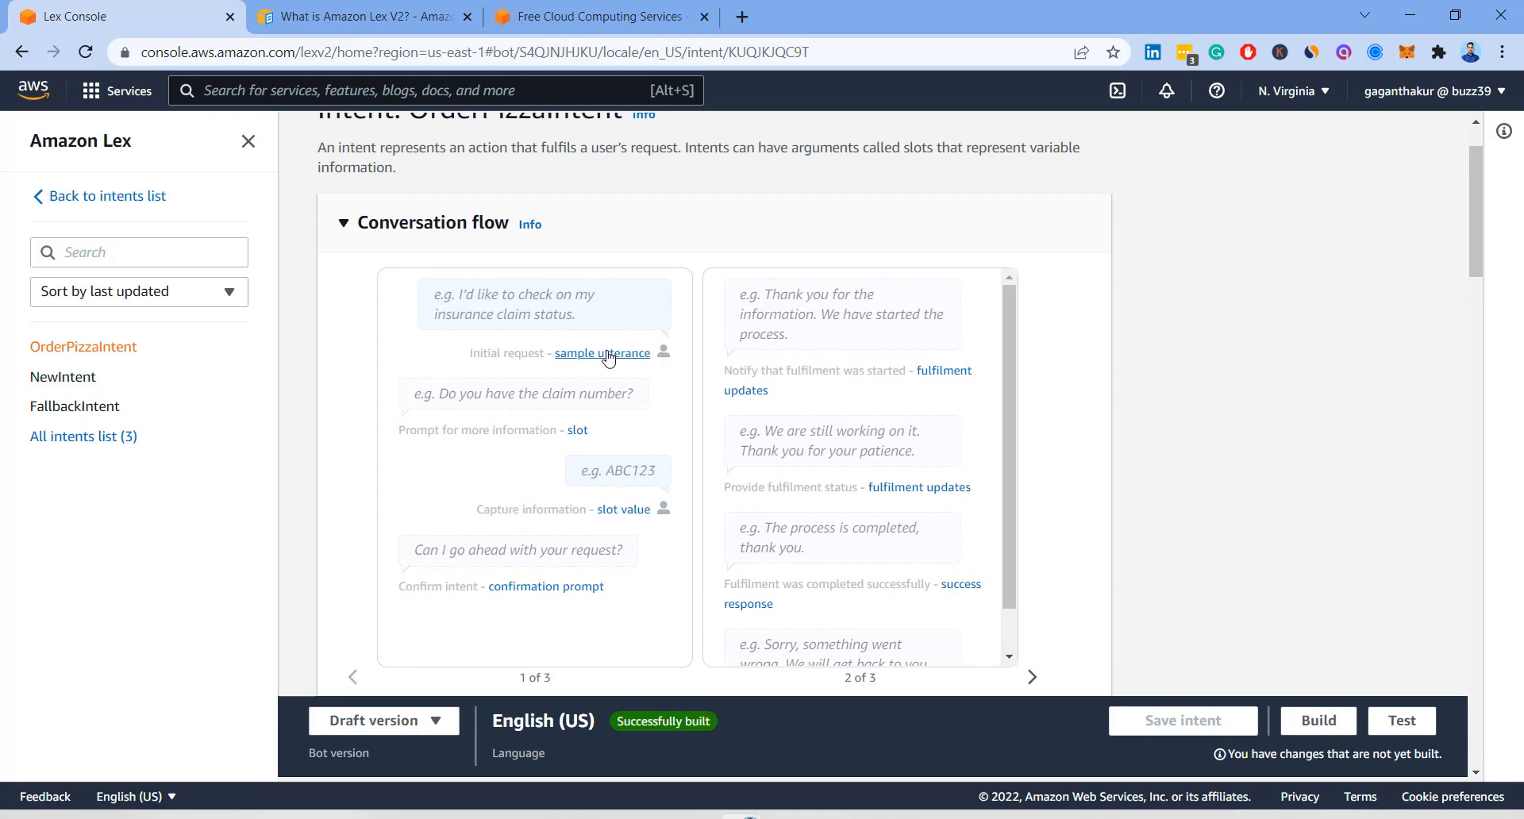
click(345, 226)
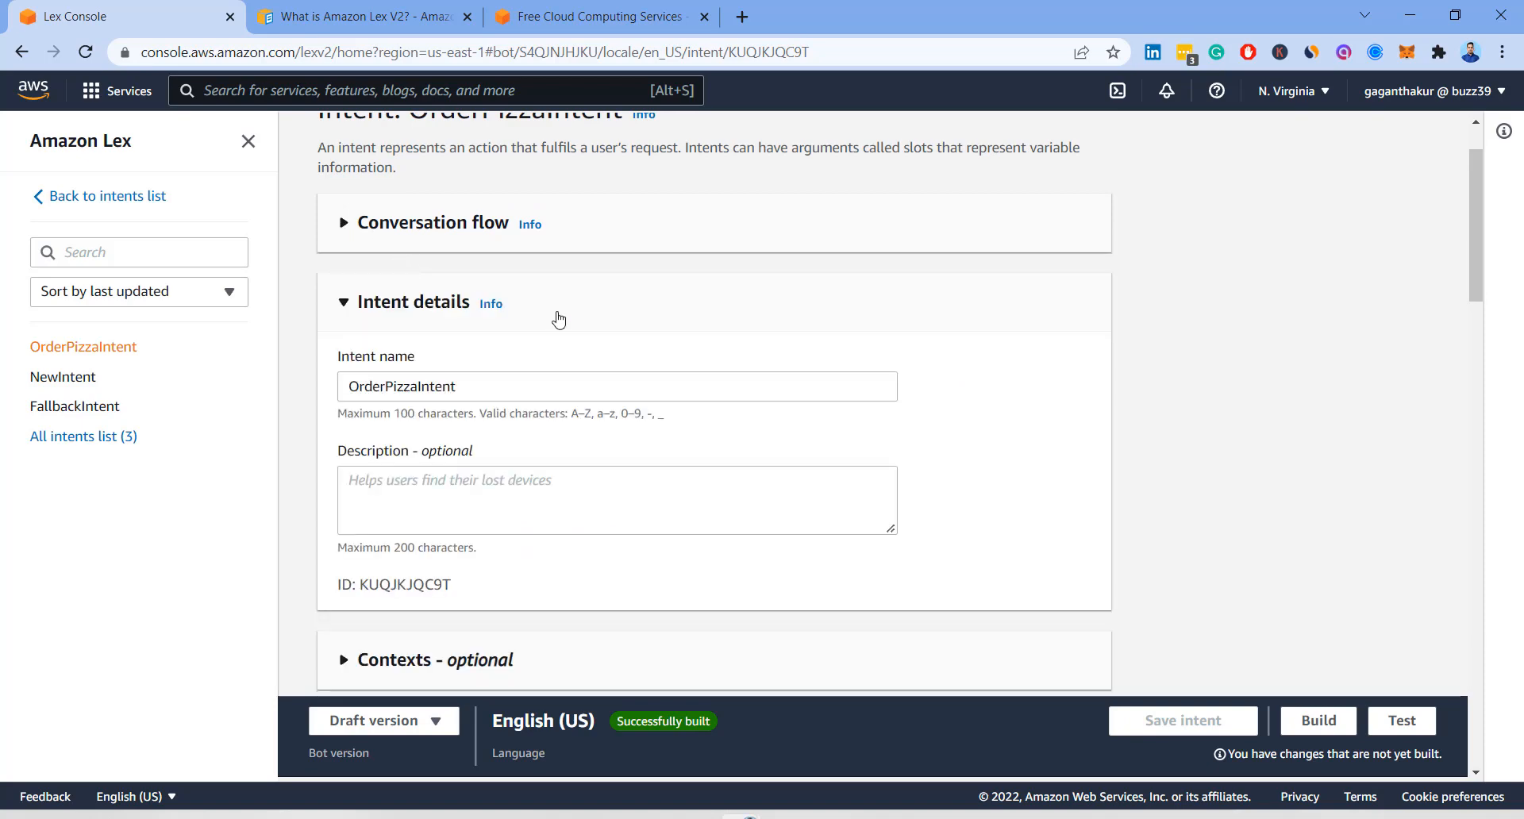
Enter "This is the main intent" as the description of OrderPizzaIntent.
scroll(616, 329, down, 1)
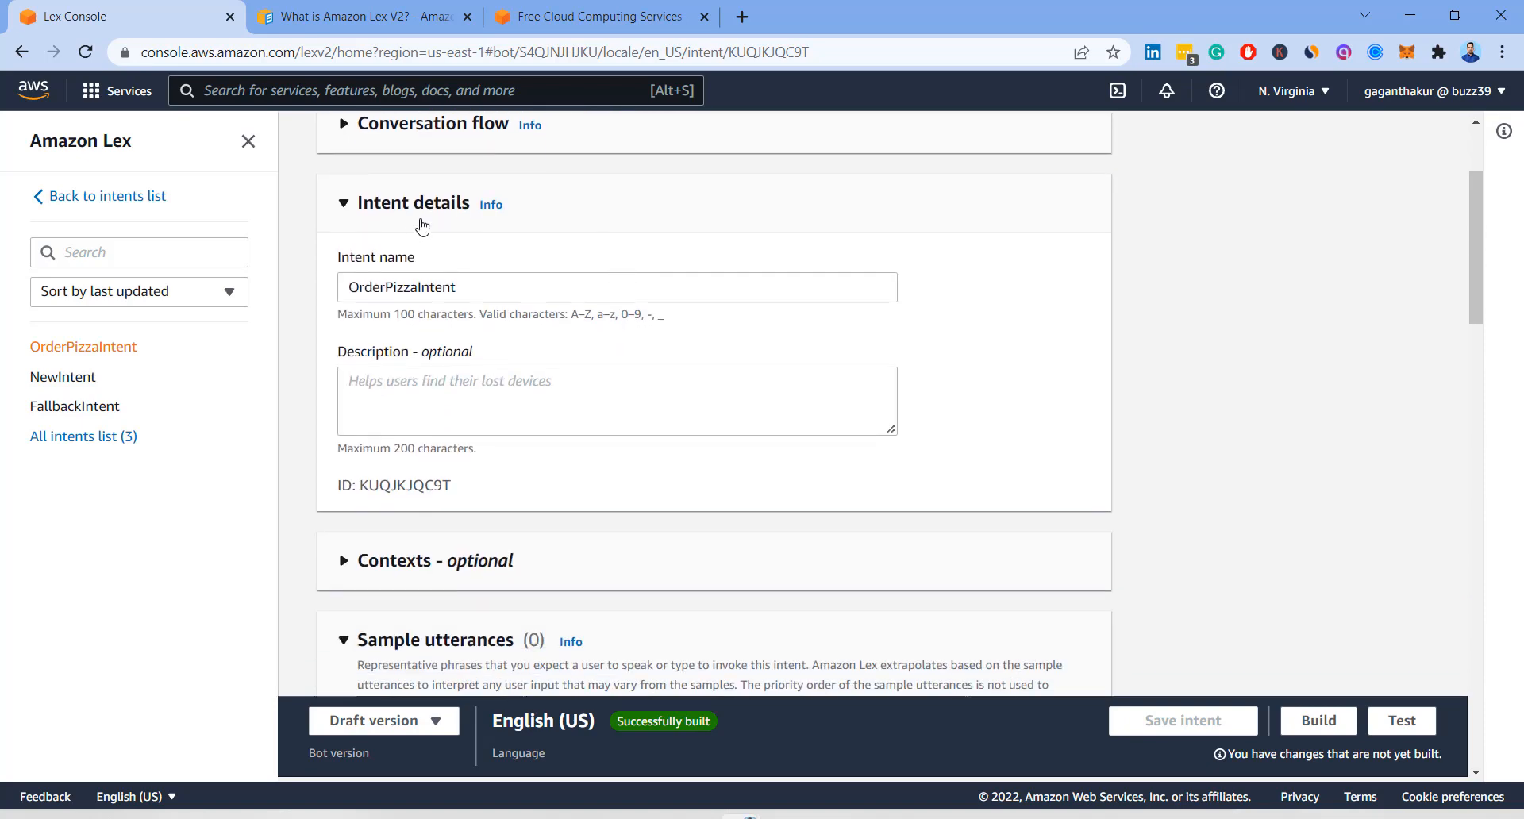
click(423, 384)
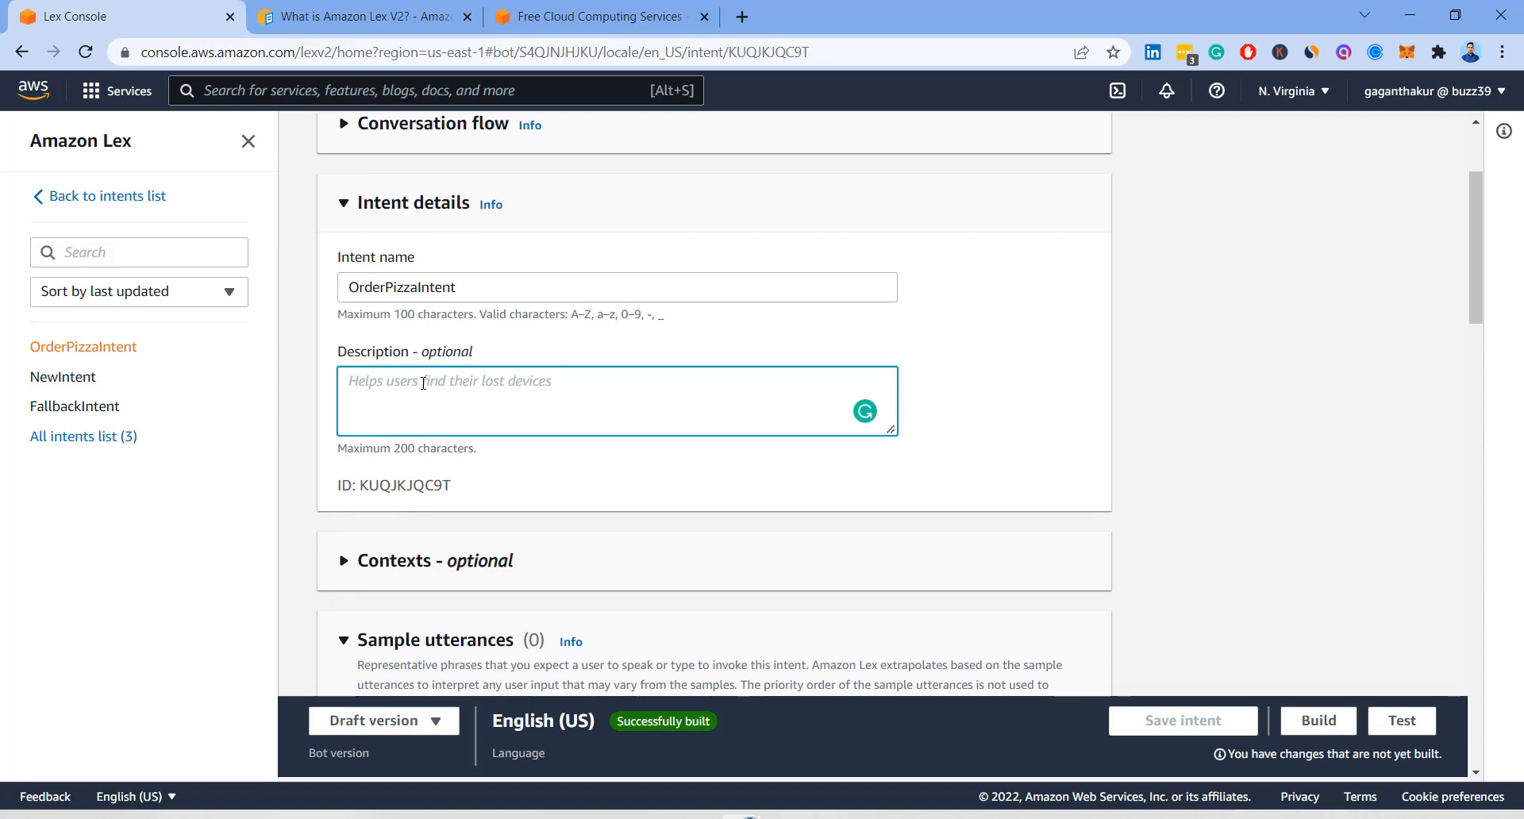
text(This is )
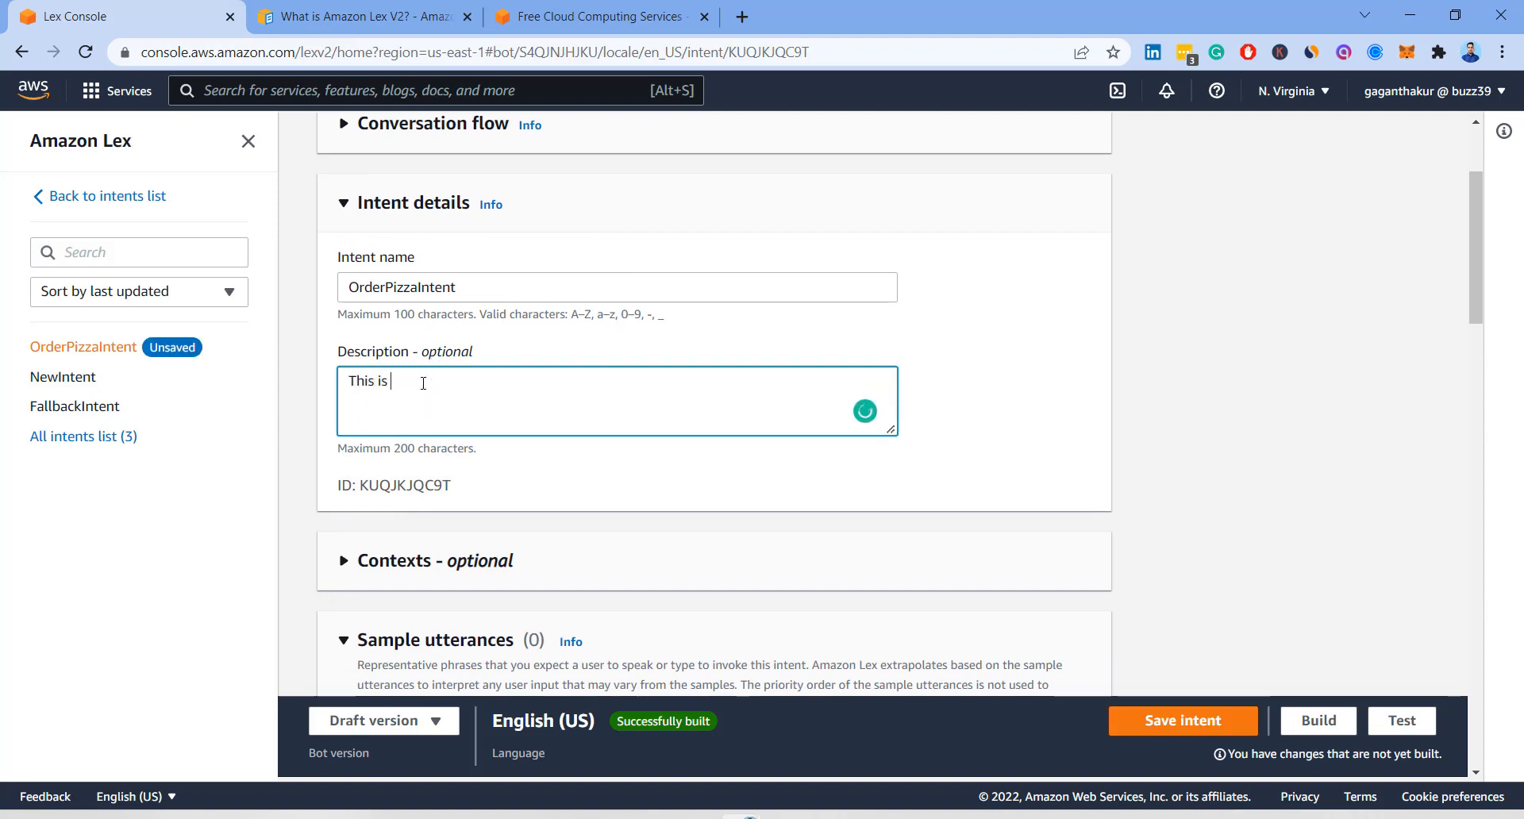
text(the main intent)
click(643, 463)
Add the sample utterance "I want to order pizza" to OrderPizzaIntent.
scroll(640, 468, down, 3)
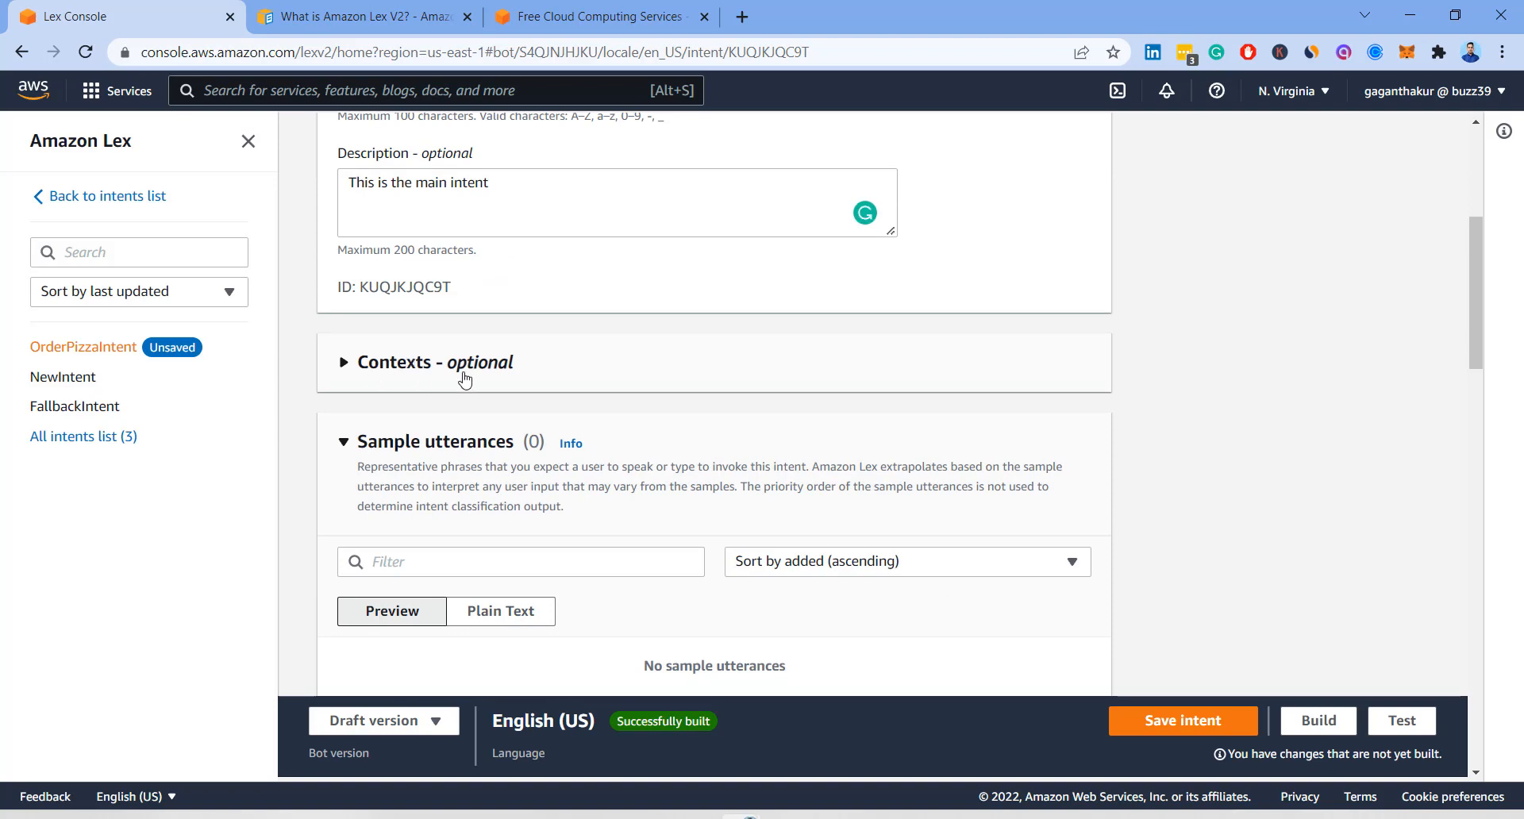
scroll(556, 326, down, 1)
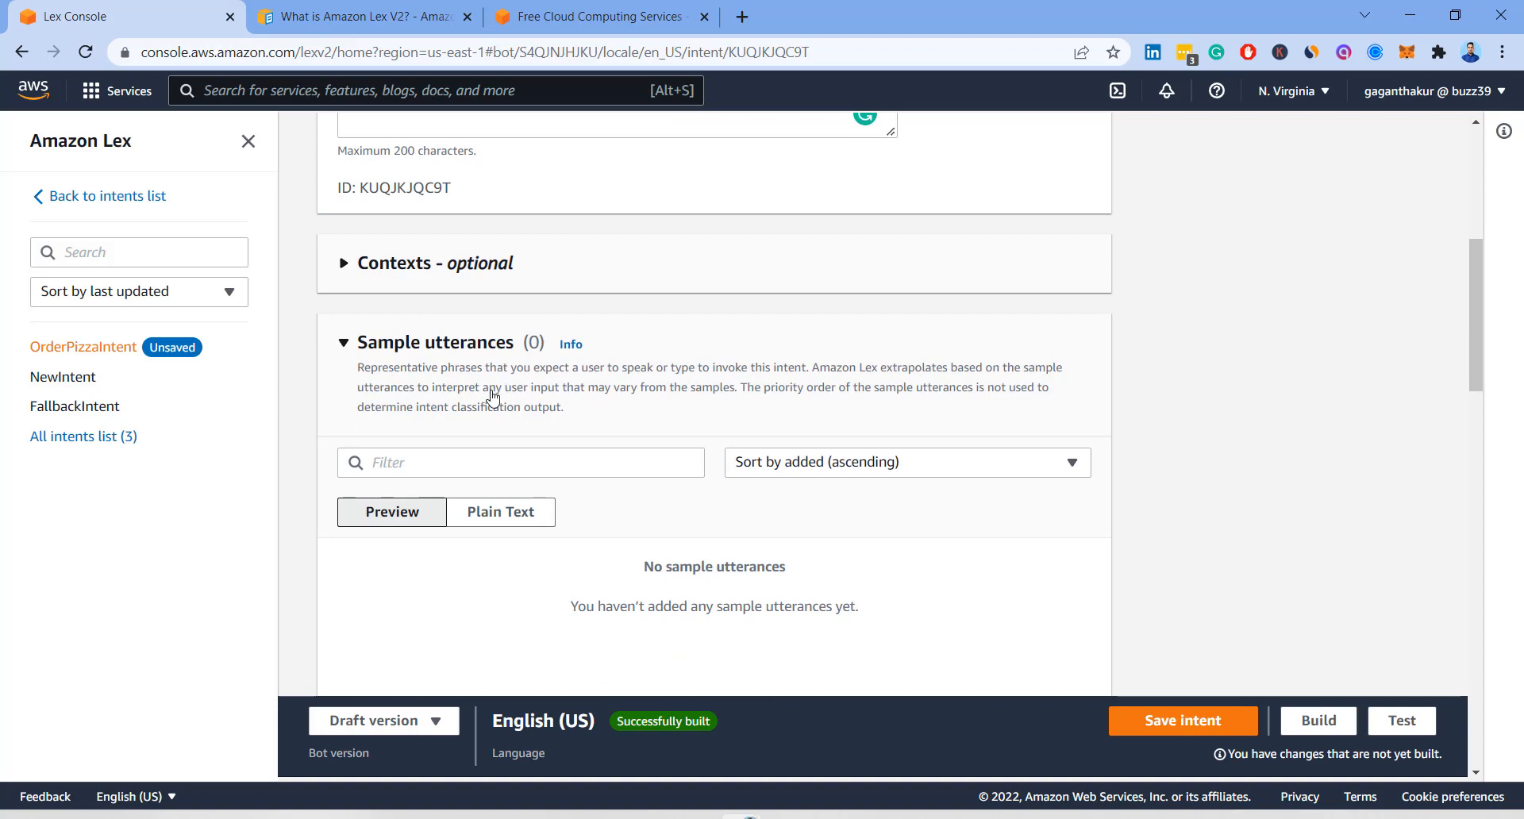
scroll(492, 397, down, 2)
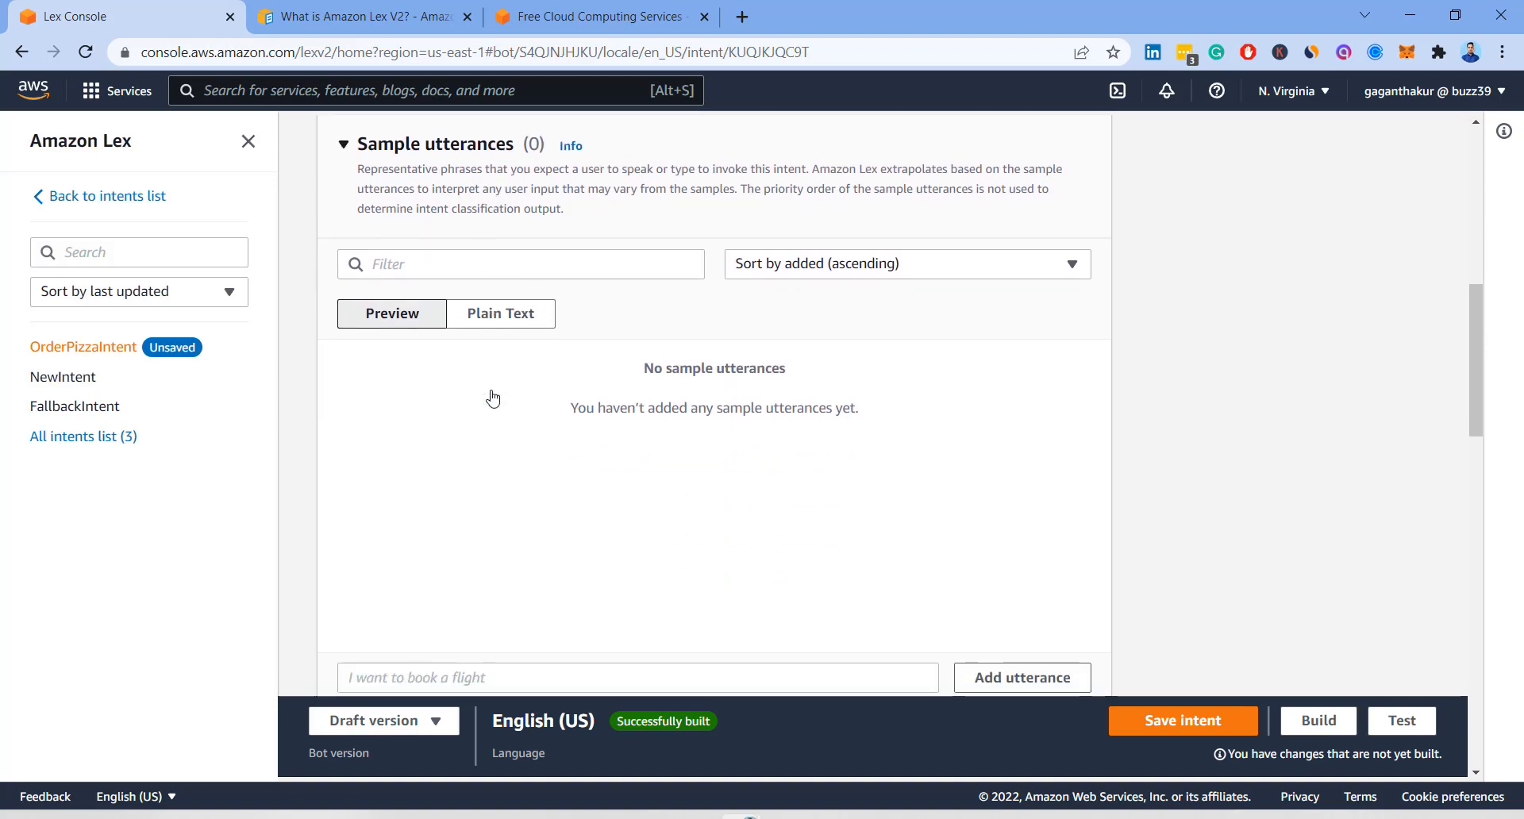
scroll(492, 397, down, 2)
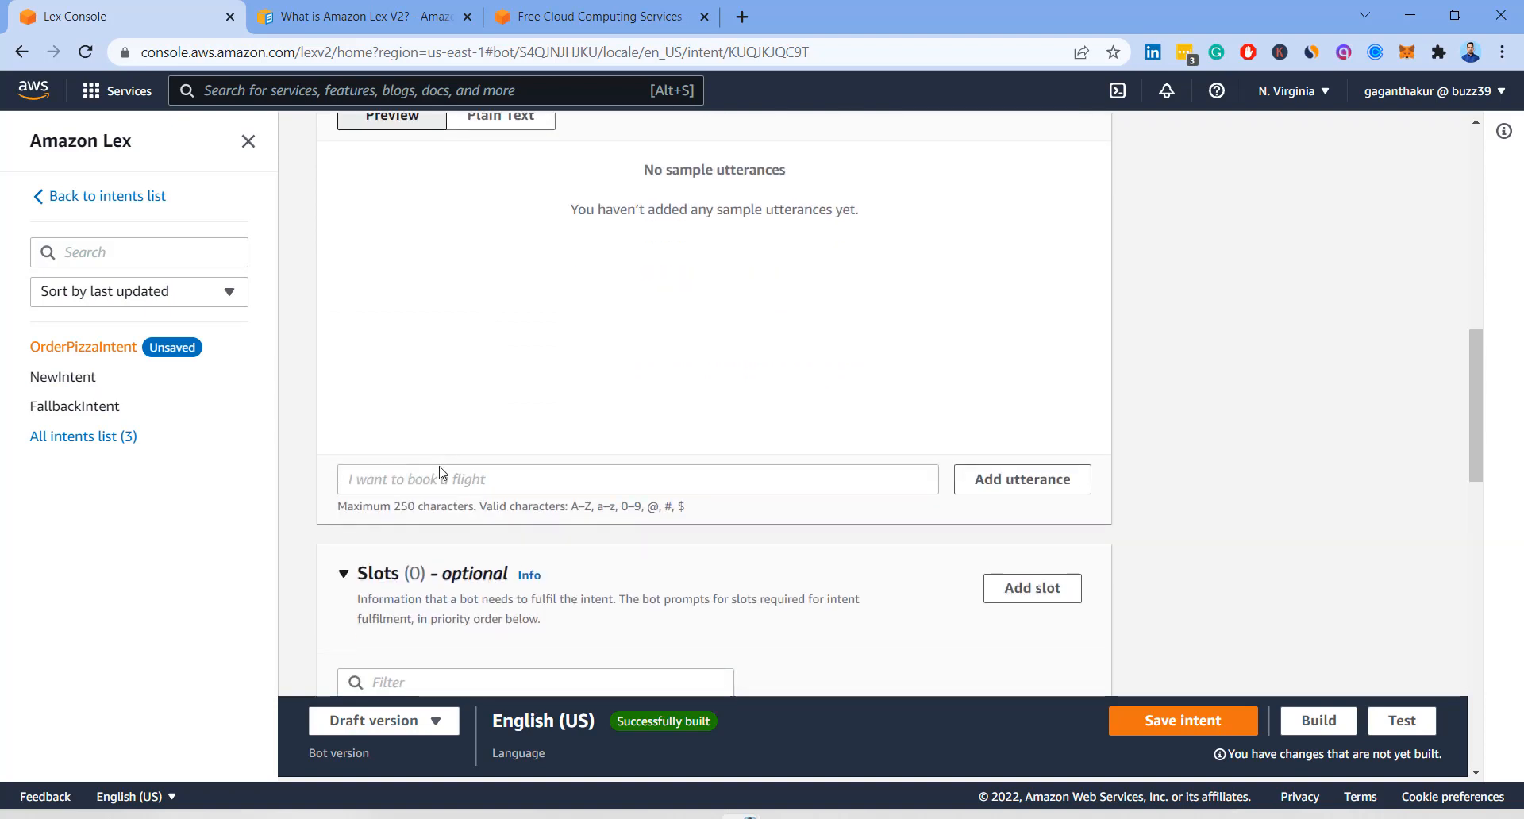
click(457, 480)
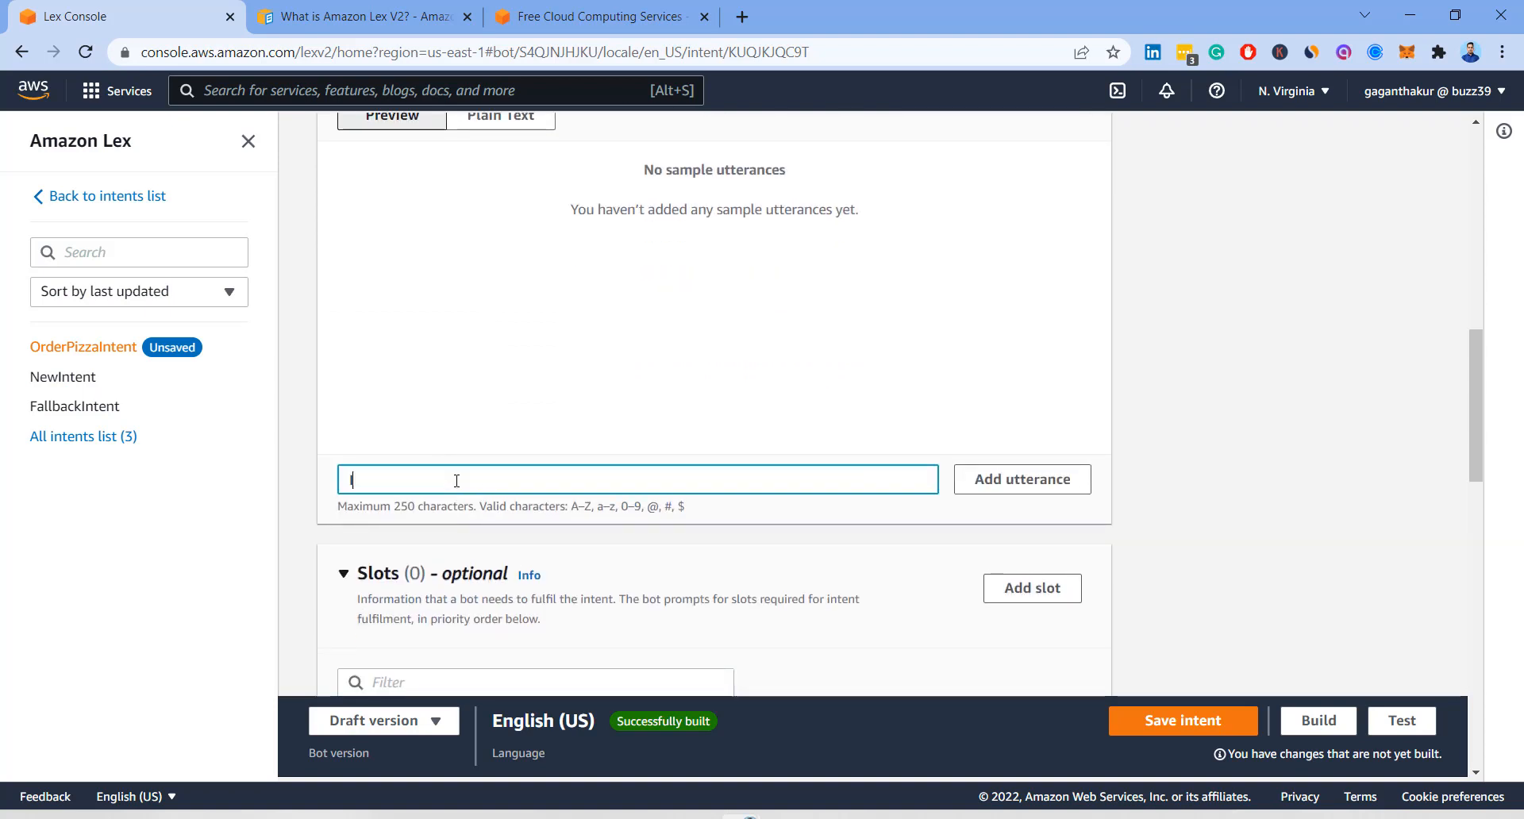
text(I want to or)
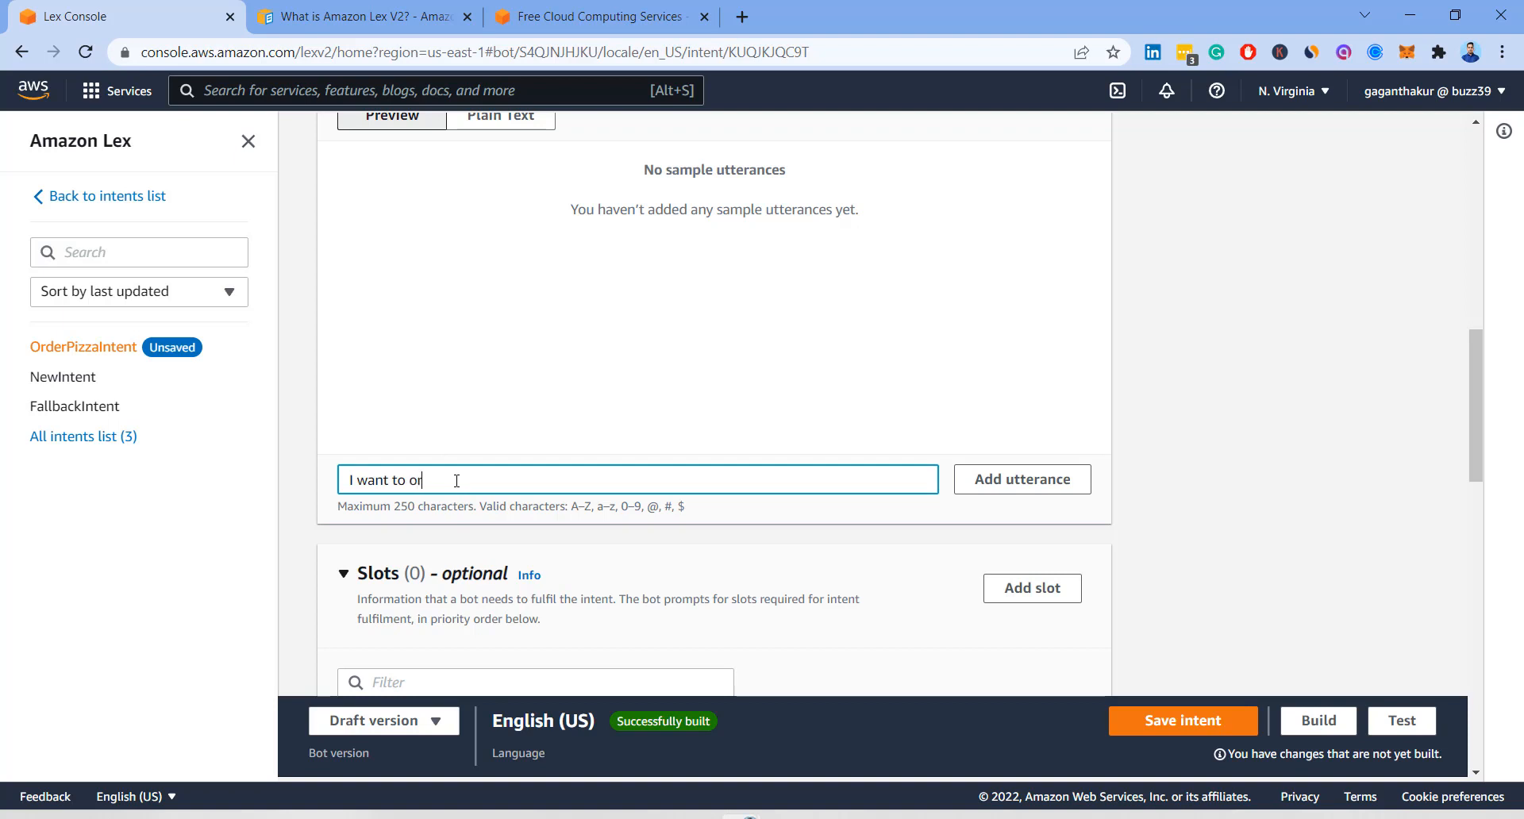
text(der plzza)
click(970, 479)
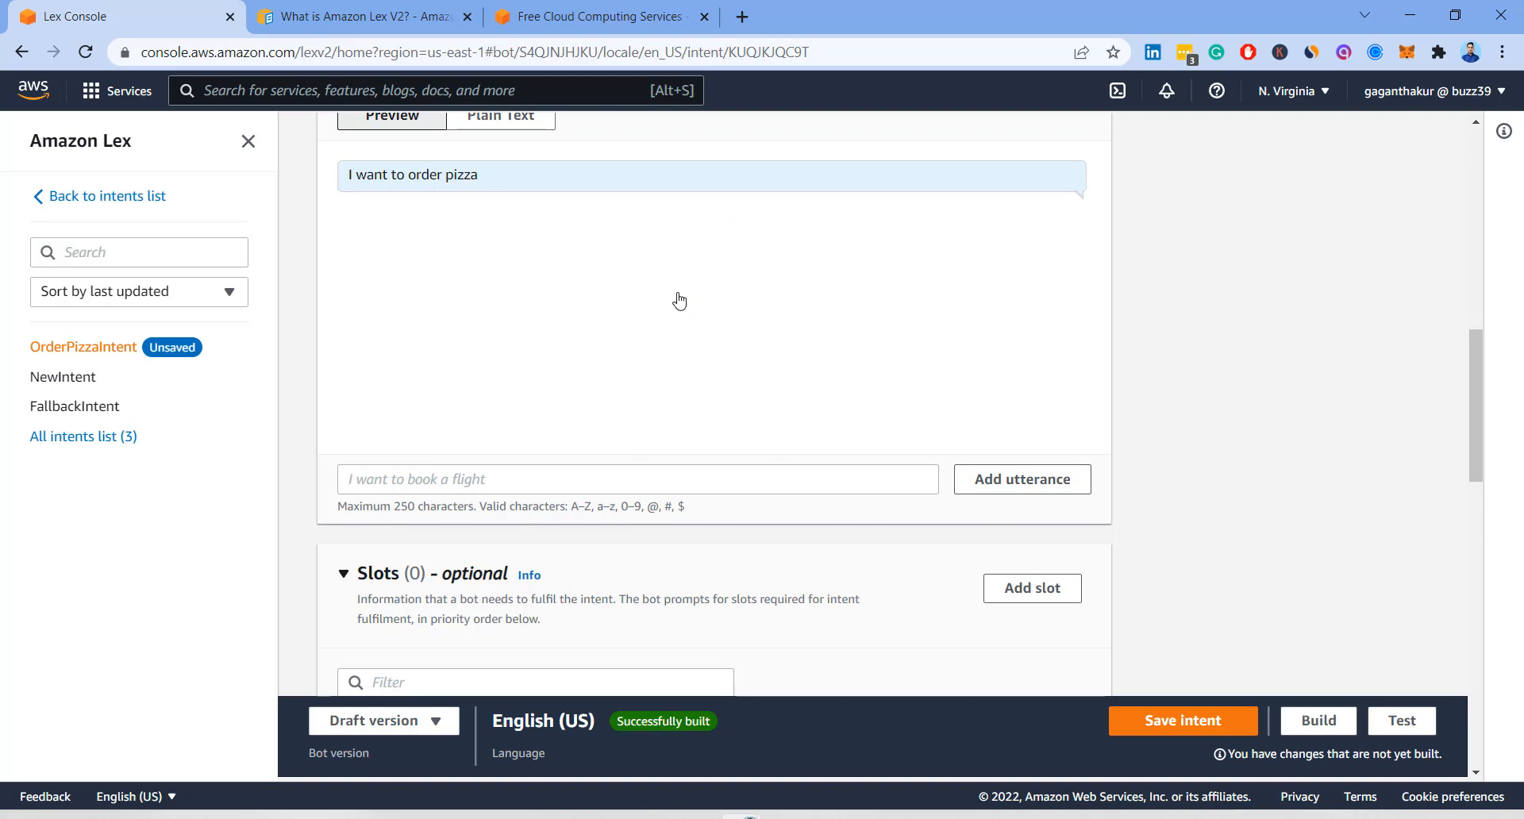
Review the intent's slots, confirmation prompts, fulfilment, closing responses and code hooks sections.
scroll(679, 300, up, 3)
scroll(690, 343, down, 5)
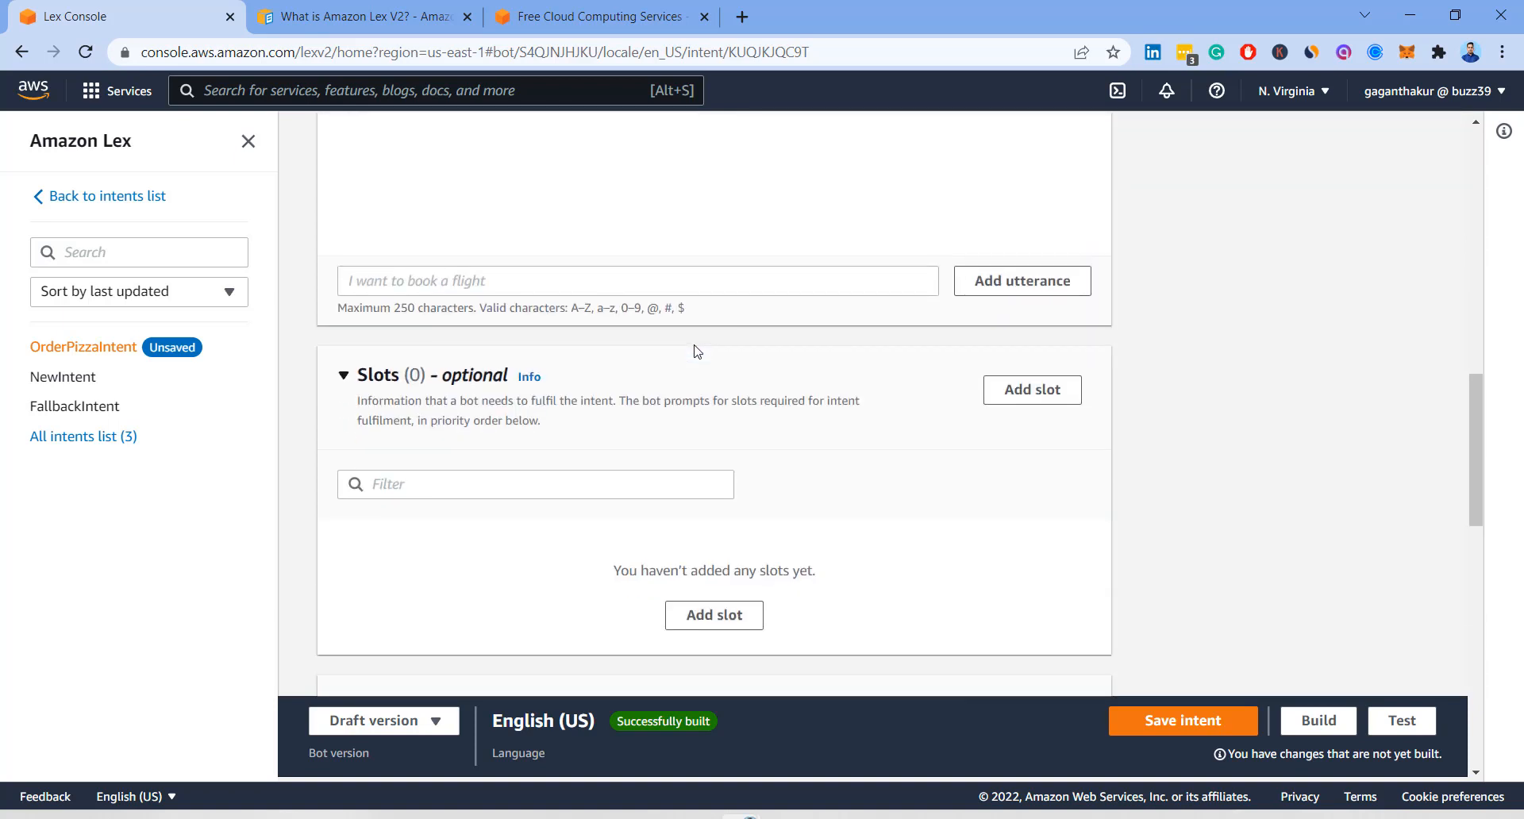
scroll(697, 351, down, 2)
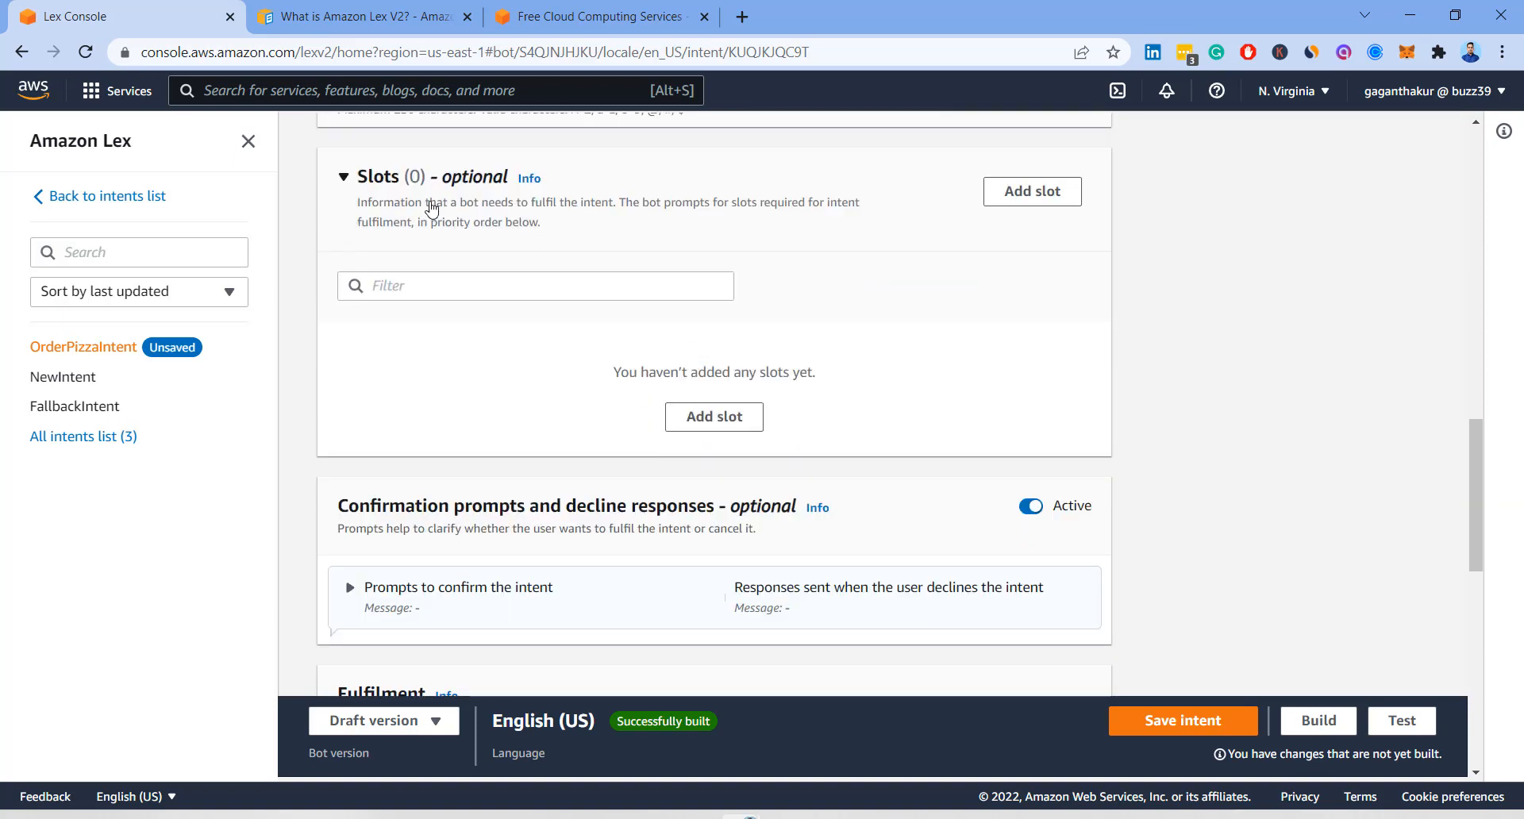
scroll(759, 254, down, 2)
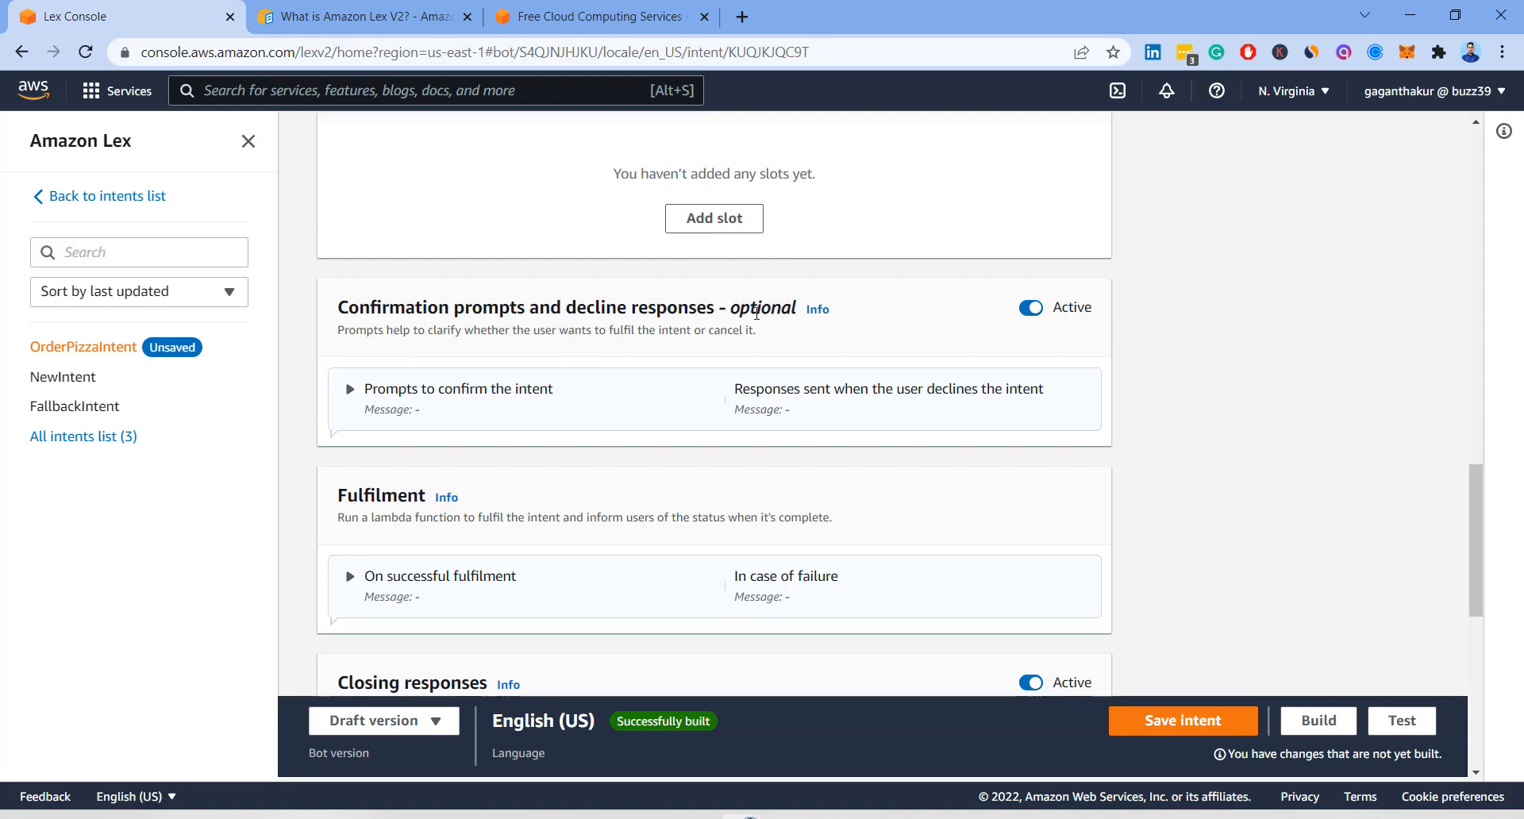
scroll(756, 313, down, 2)
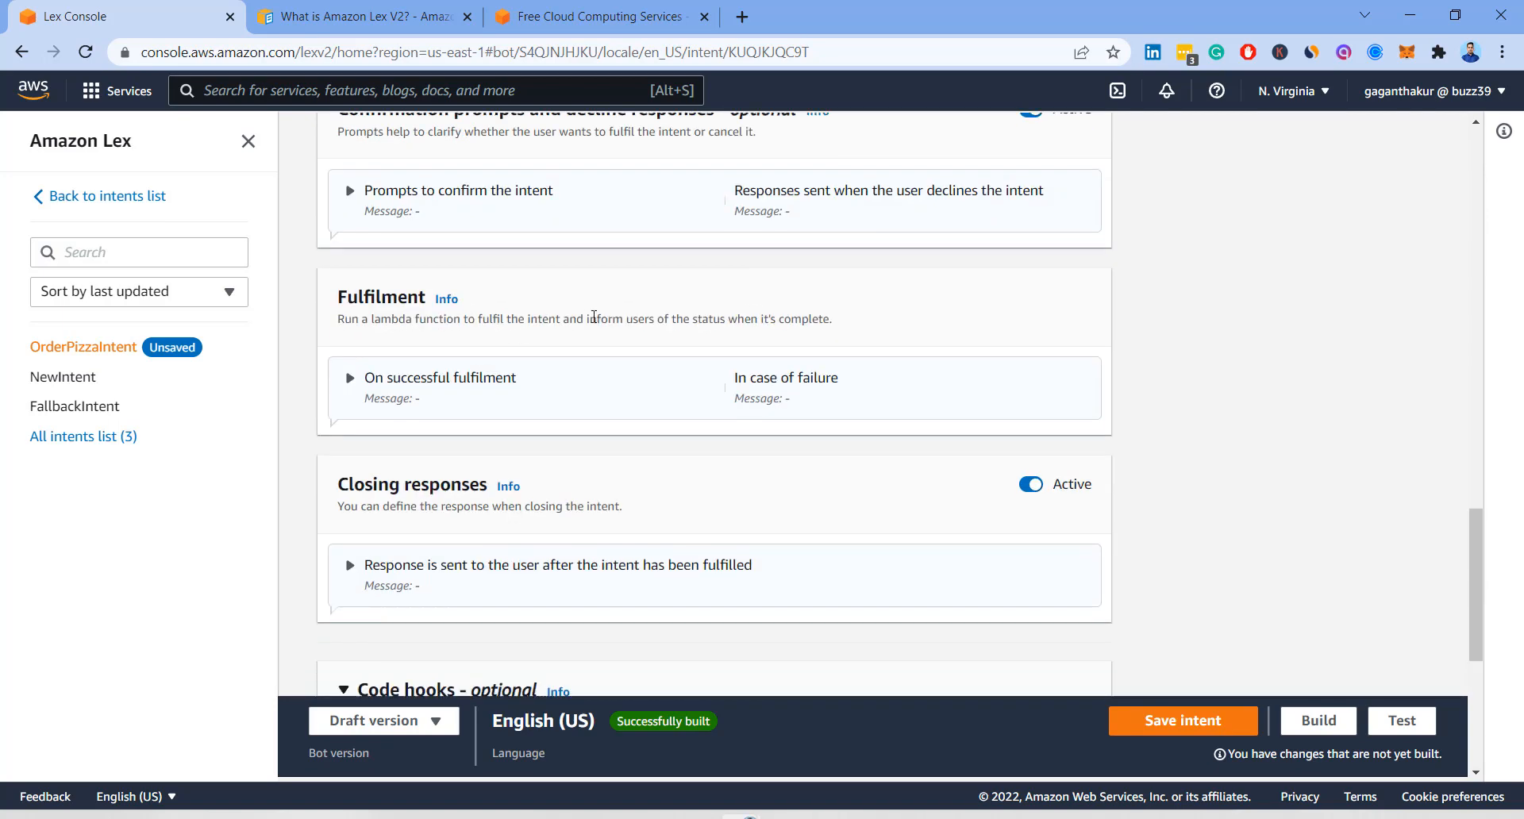
scroll(523, 314, down, 2)
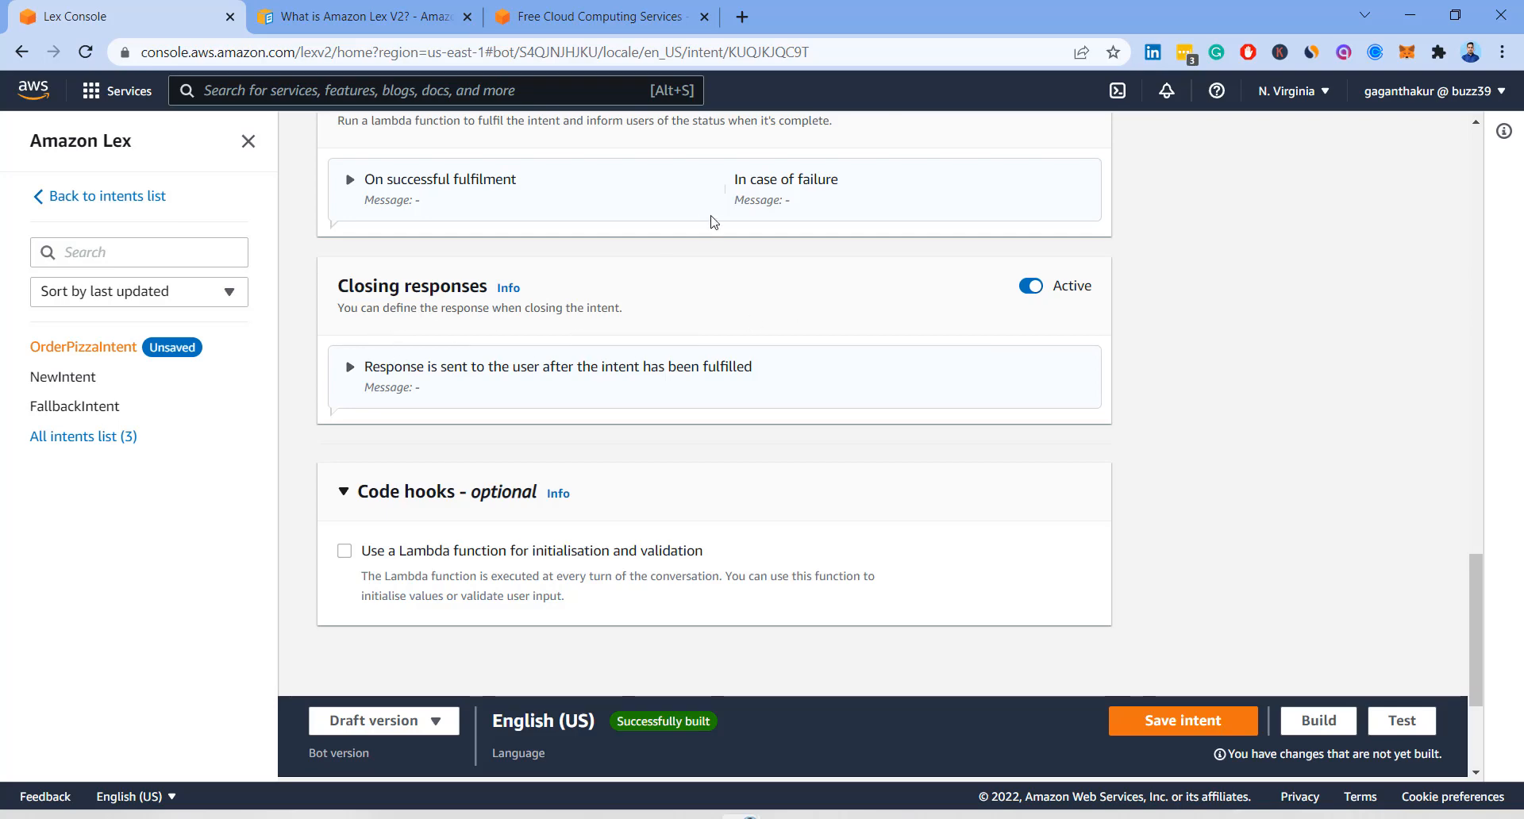
scroll(677, 330, up, 6)
scroll(627, 334, up, 2)
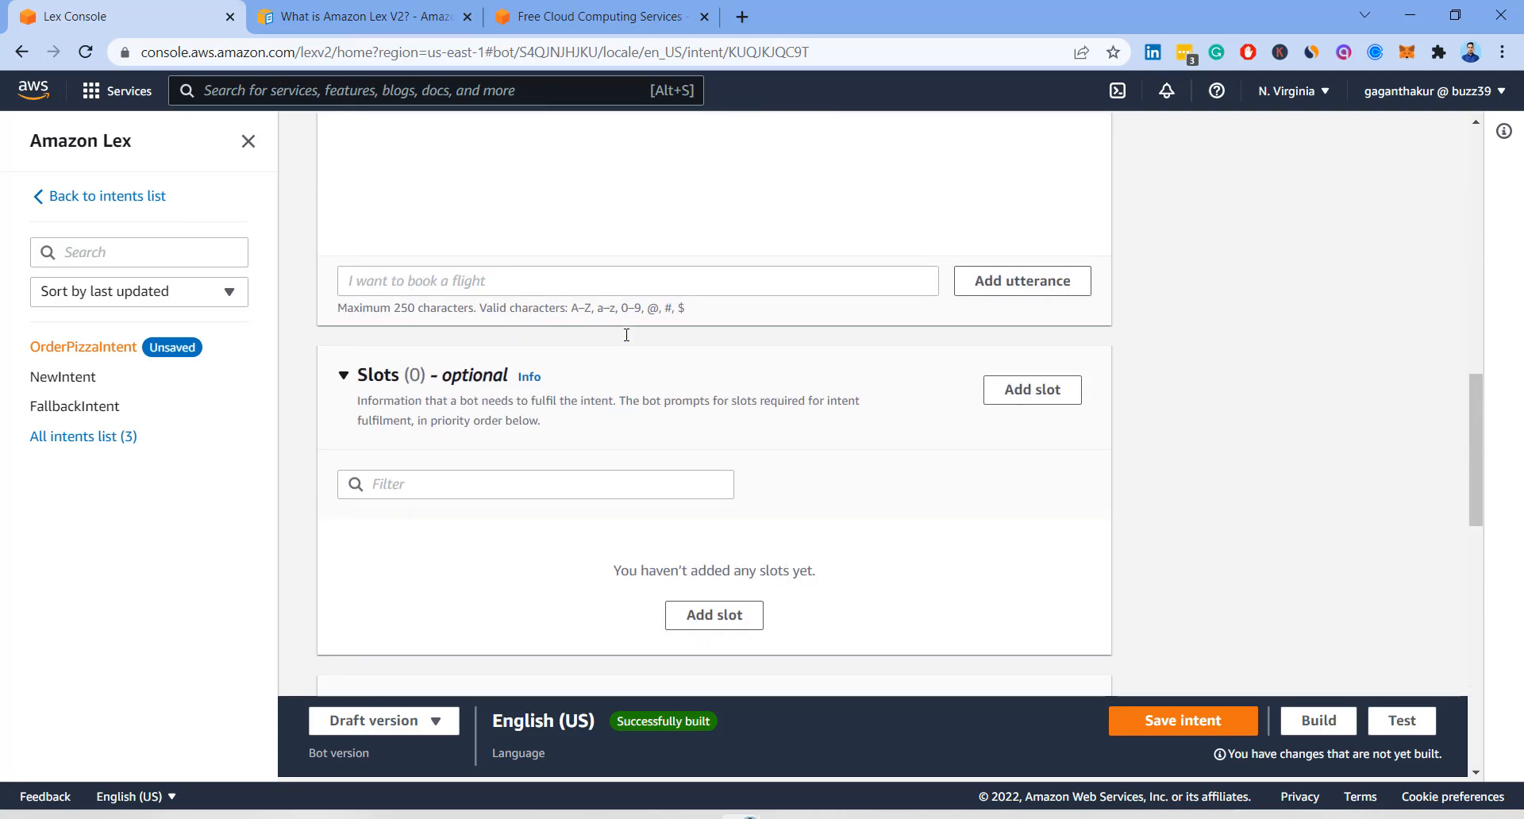
scroll(465, 390, up, 3)
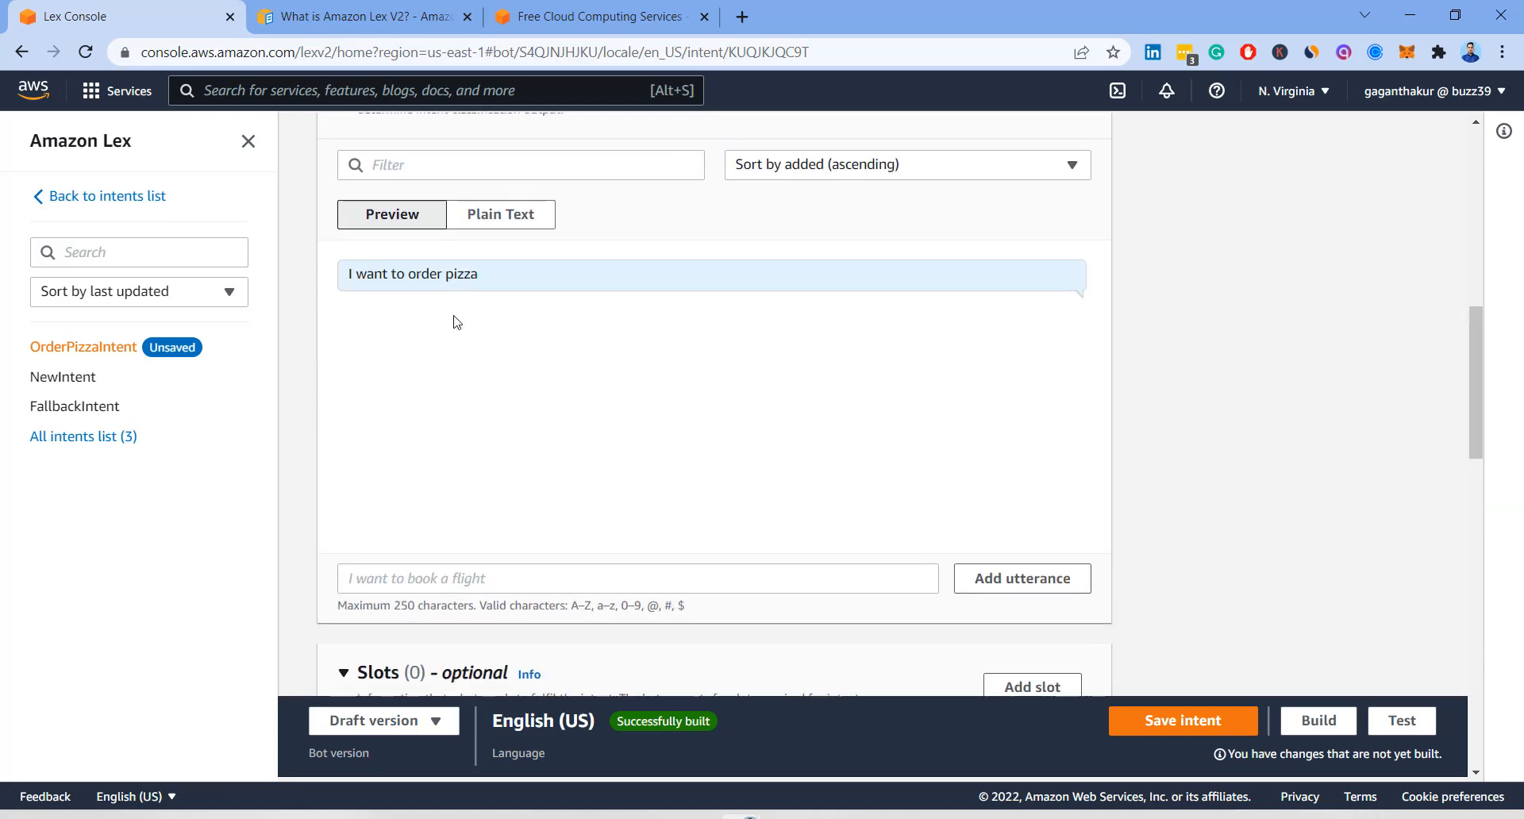
scroll(493, 344, down, 10)
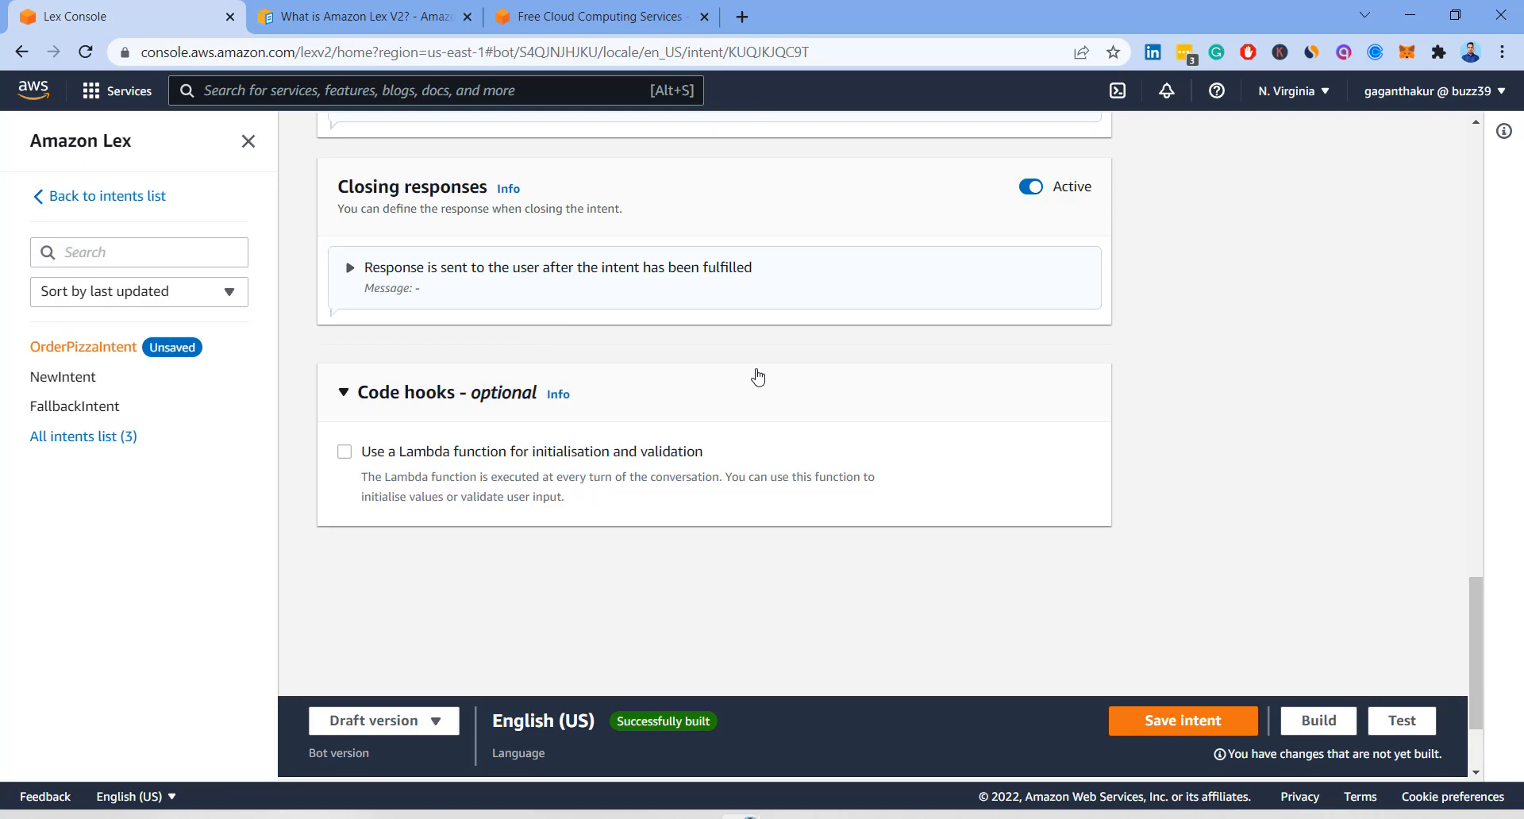
scroll(757, 375, up, 3)
scroll(758, 374, up, 8)
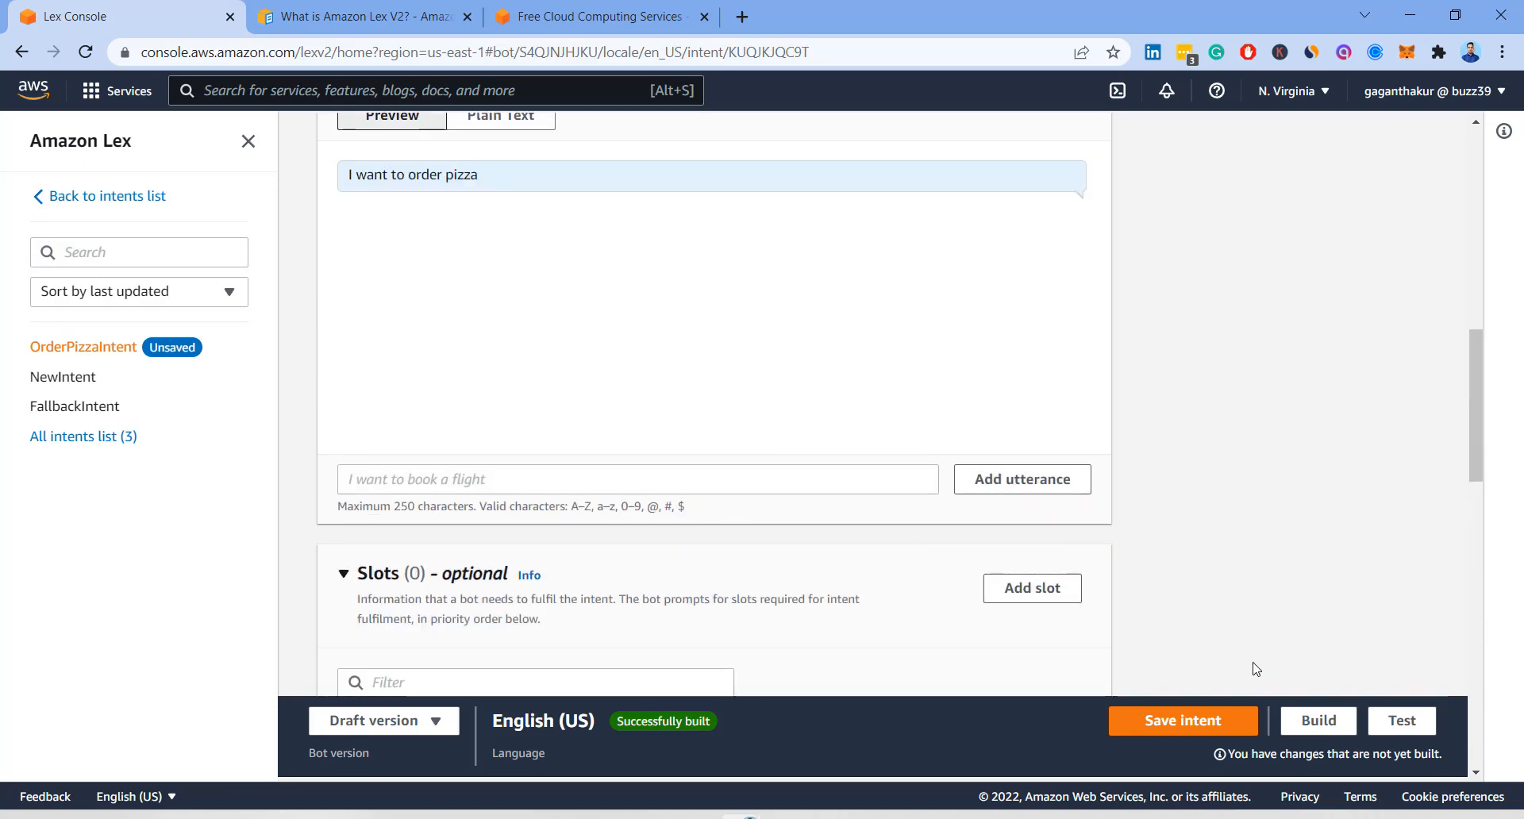
Save OrderPizzaIntent and build the English (US) language of the bot.
click(1220, 727)
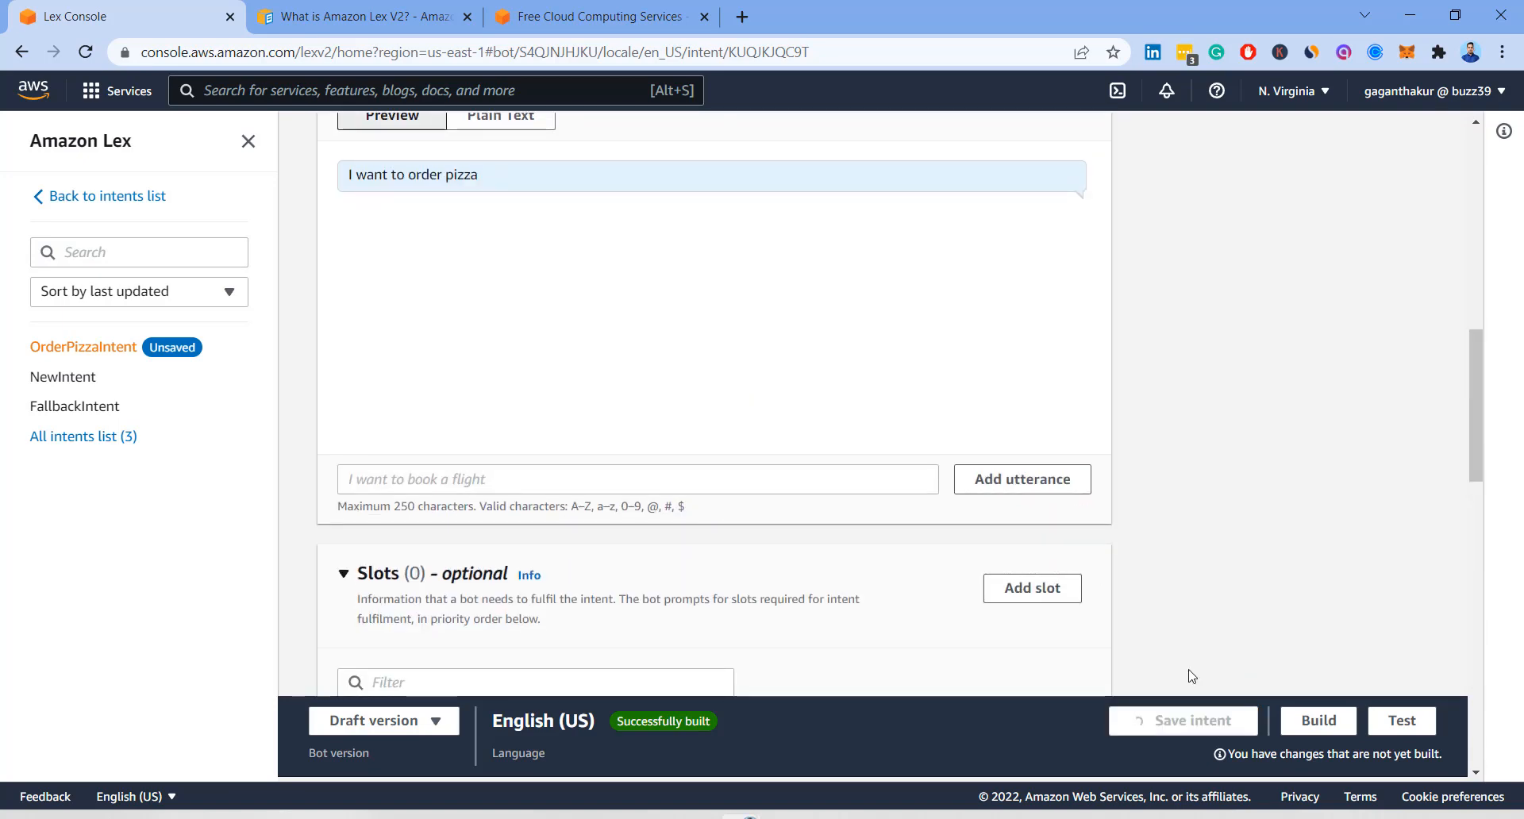
click(1333, 726)
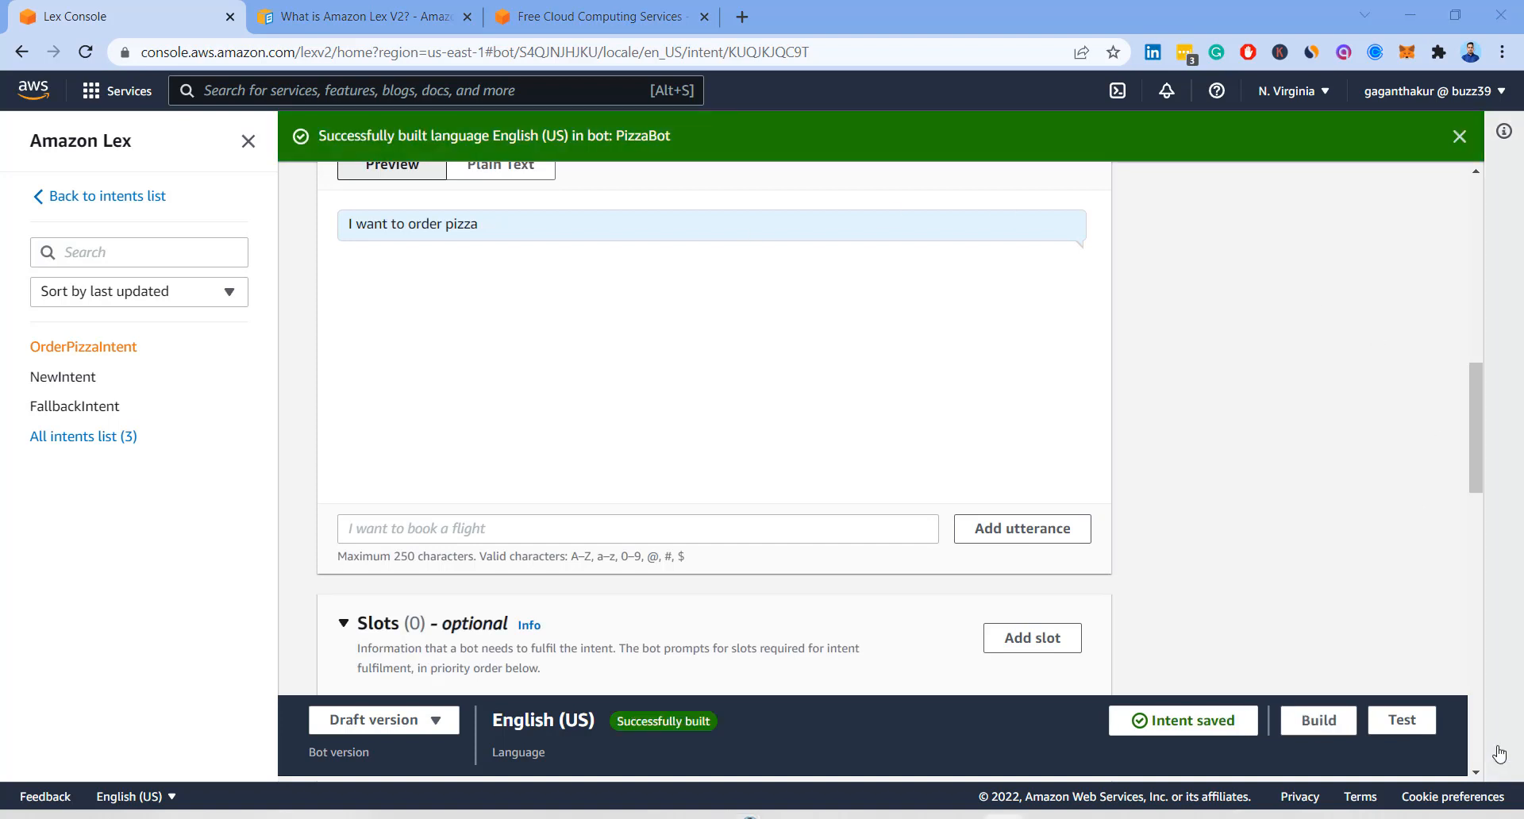
Open the test chat for the draft version and test the bot with the message "I want to order pizza".
click(1389, 720)
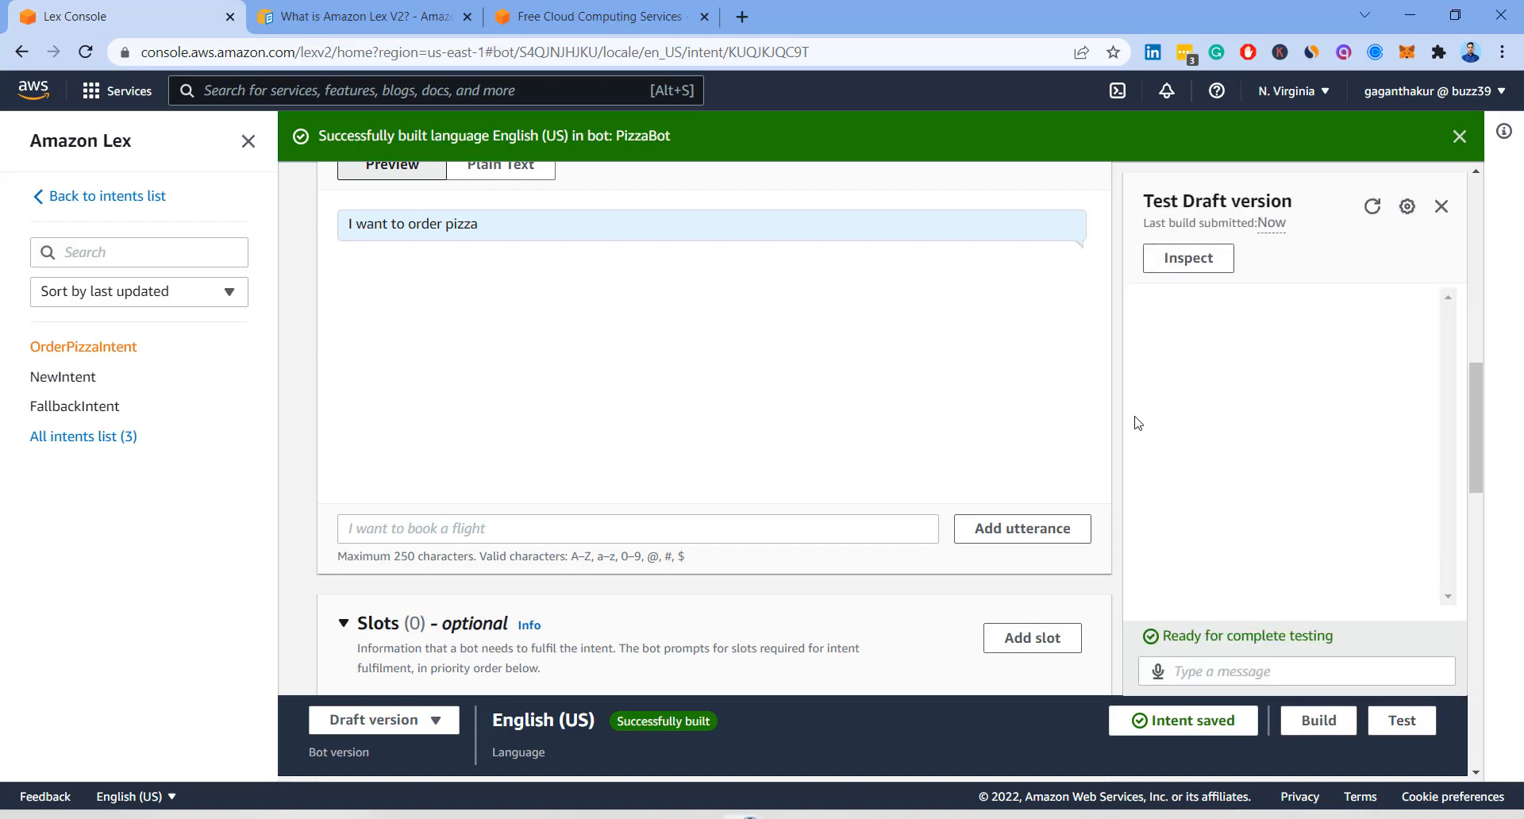
click(1227, 677)
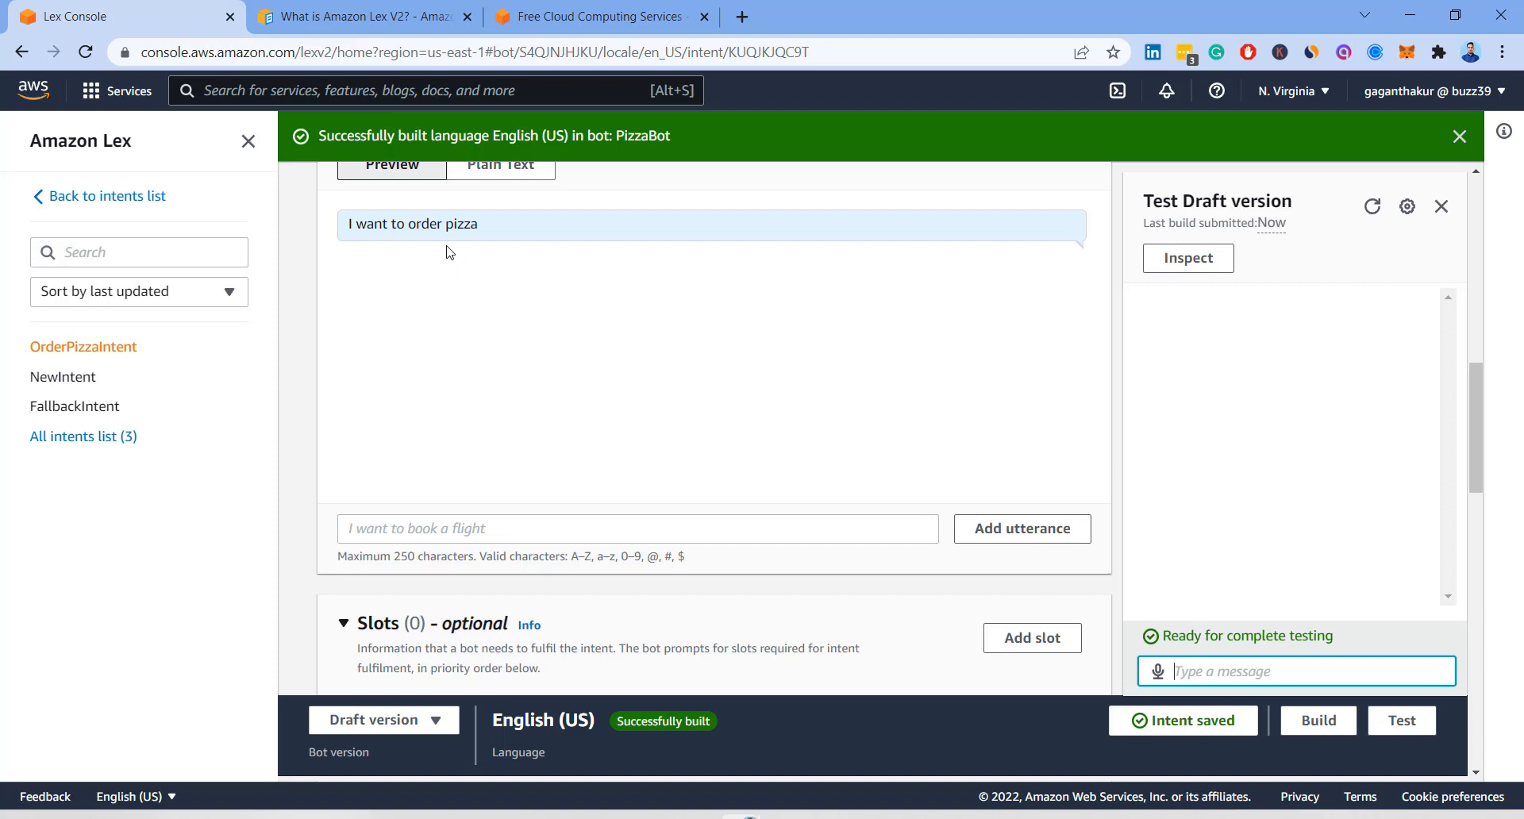
mouse_move(414, 225)
text(I want to order pizza)
key(Return)
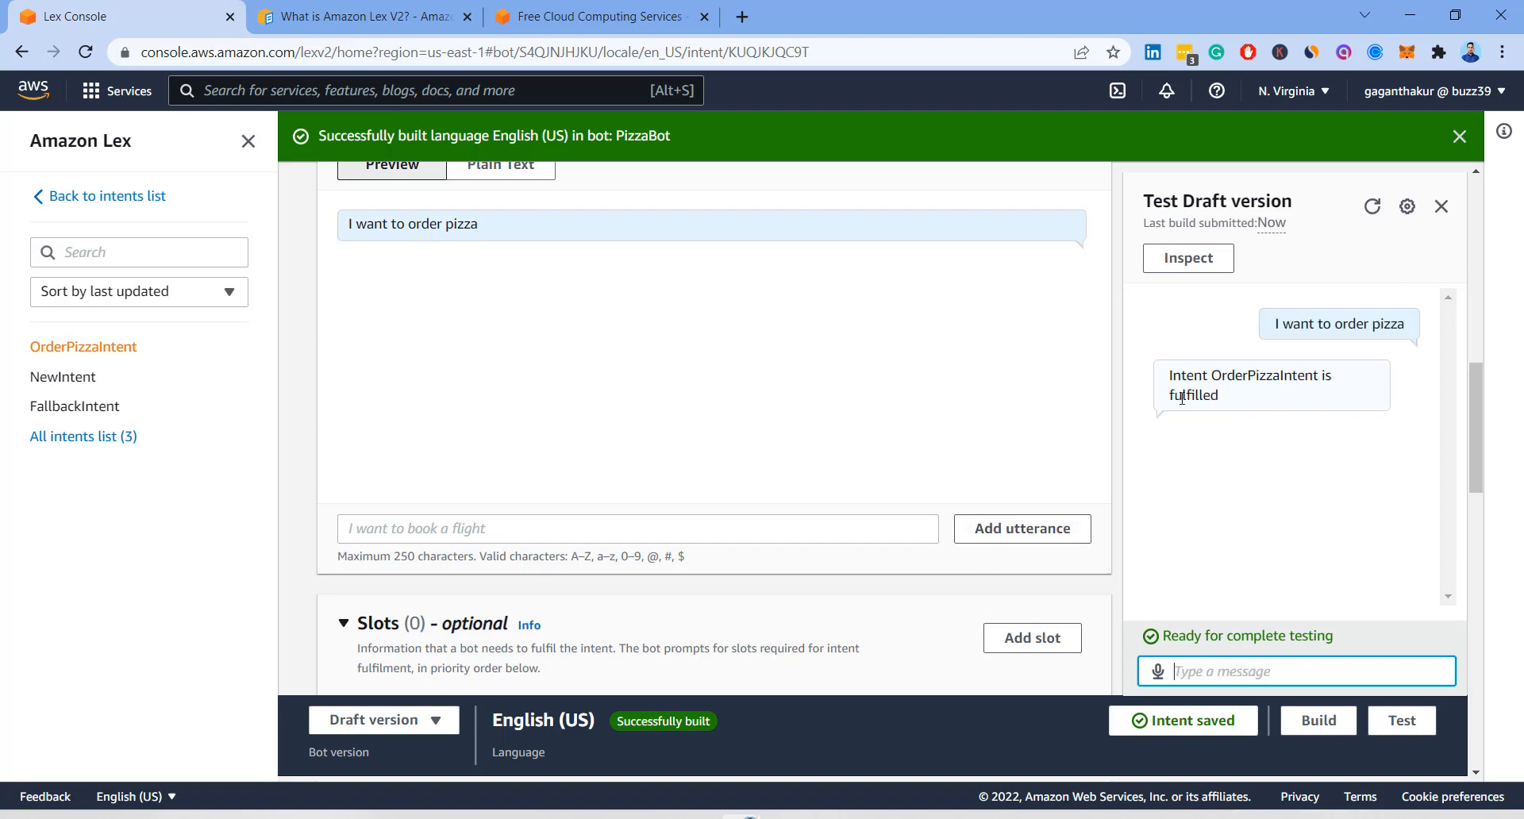
double_click(1275, 375)
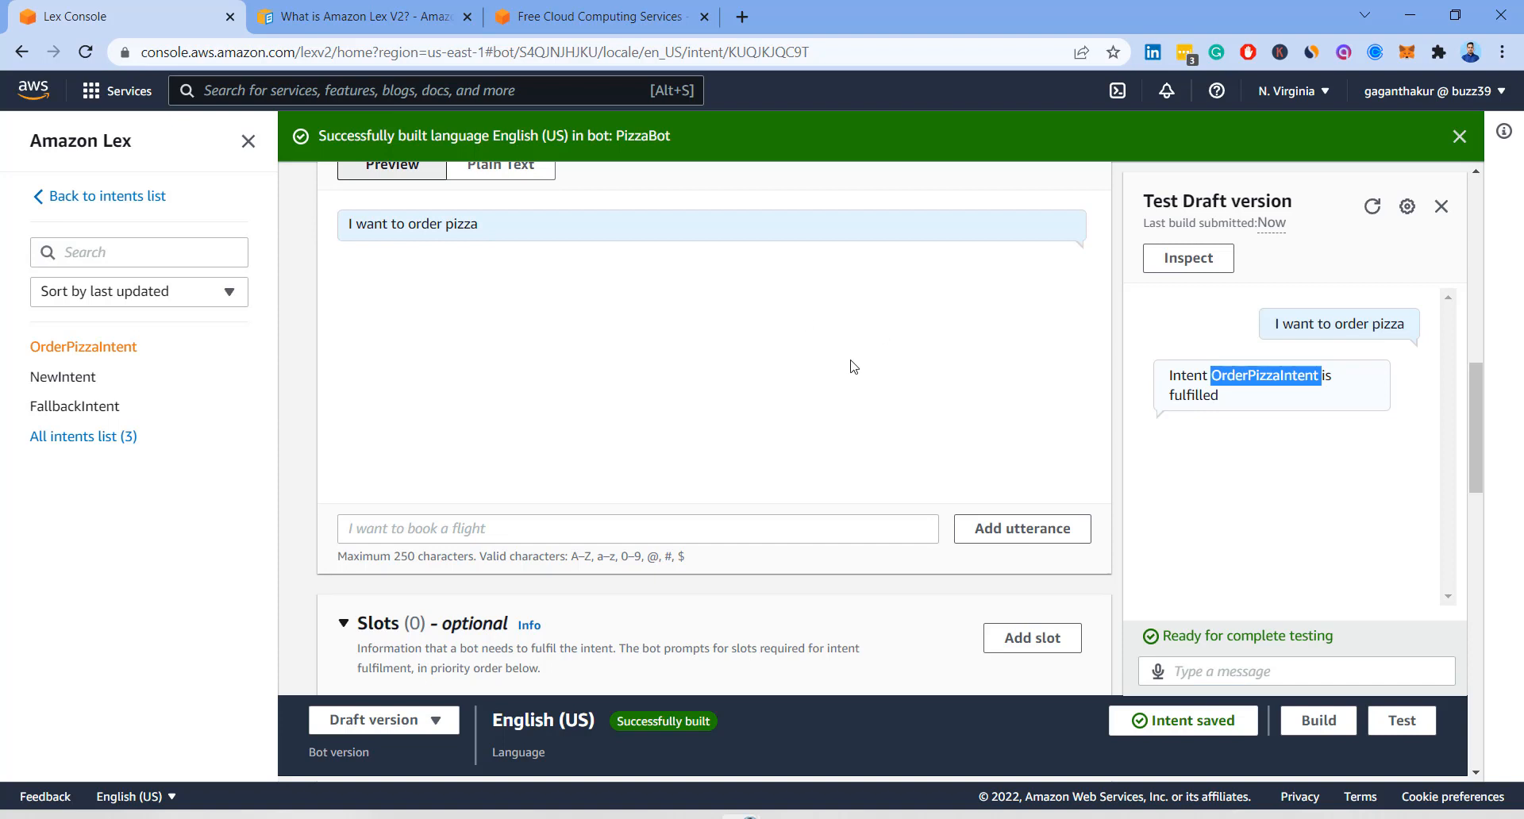
Test the bot with the shorter message "I want pizza", which is not among the sample utterances.
click(1204, 673)
text(I wan)
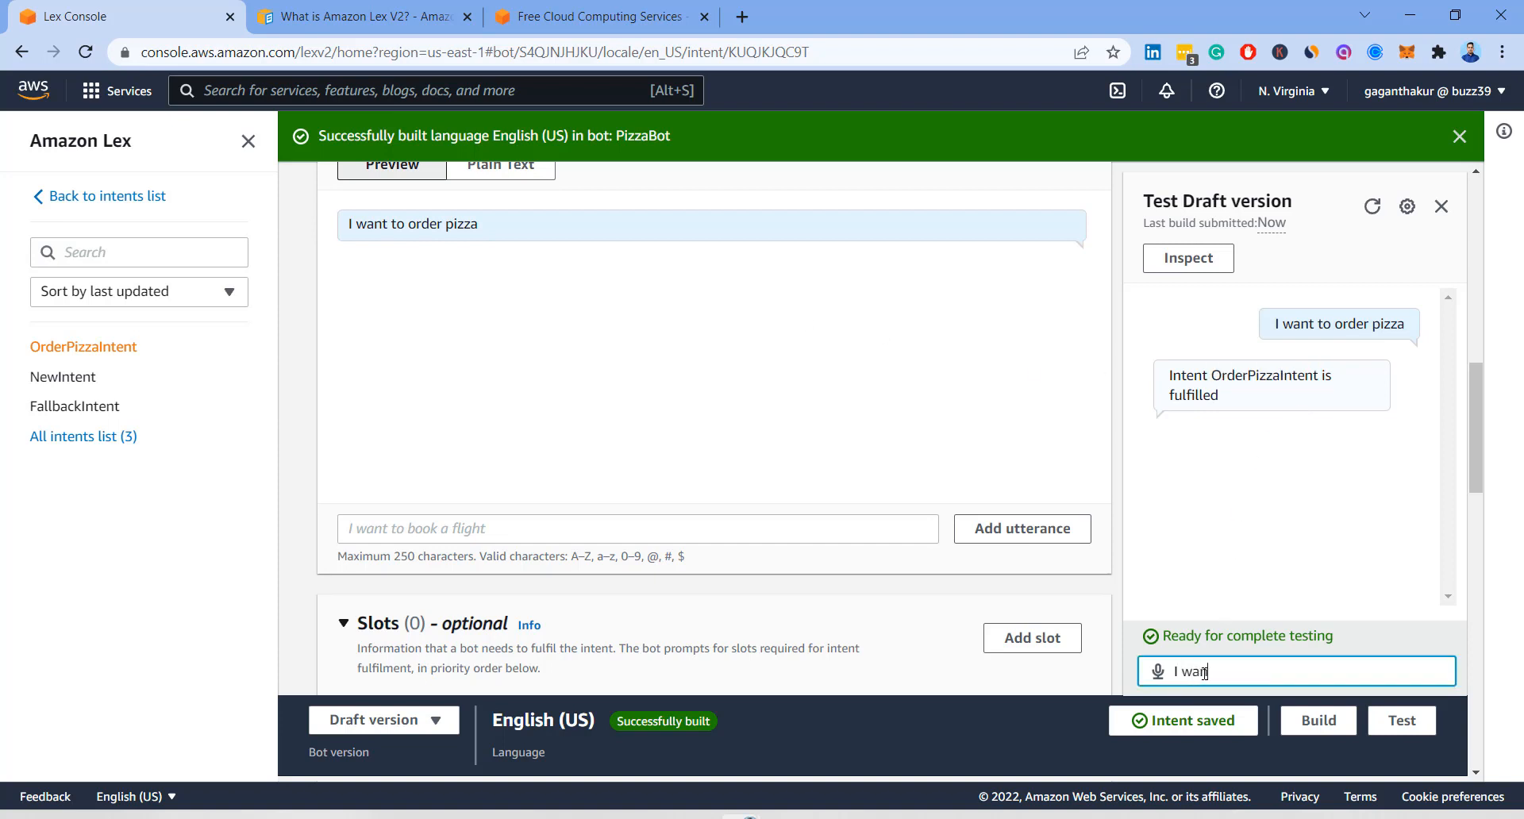
text(t pizza)
key(Return)
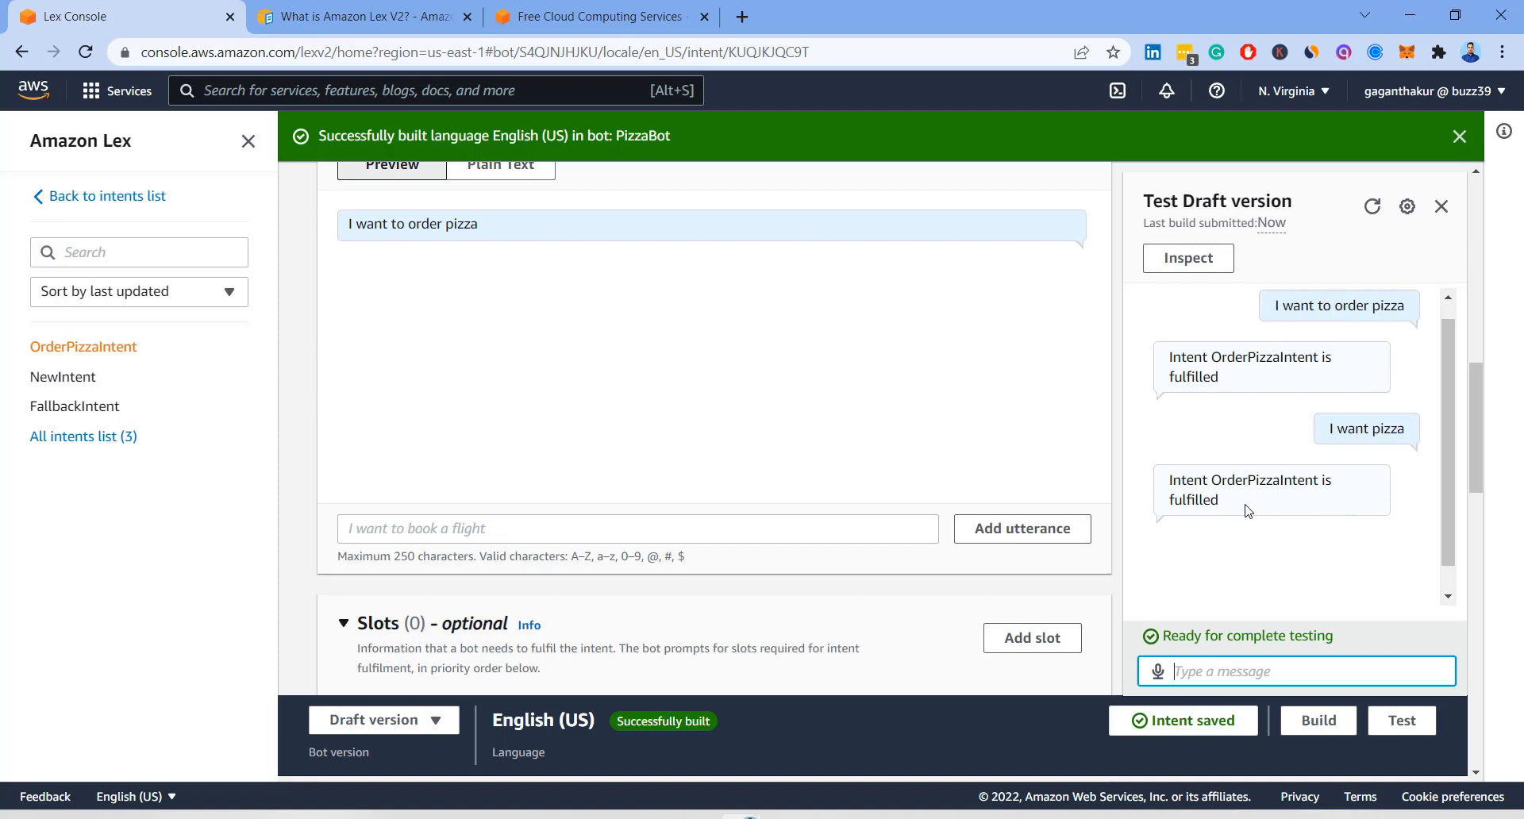
Test the bot with the question "Can I get a pizza".
text(I ant)
key(BackSpace)
key(BackSpace)
key(BackSpace)
key(BackSpace)
key(BackSpace)
key(BackSpace)
text(Can I )
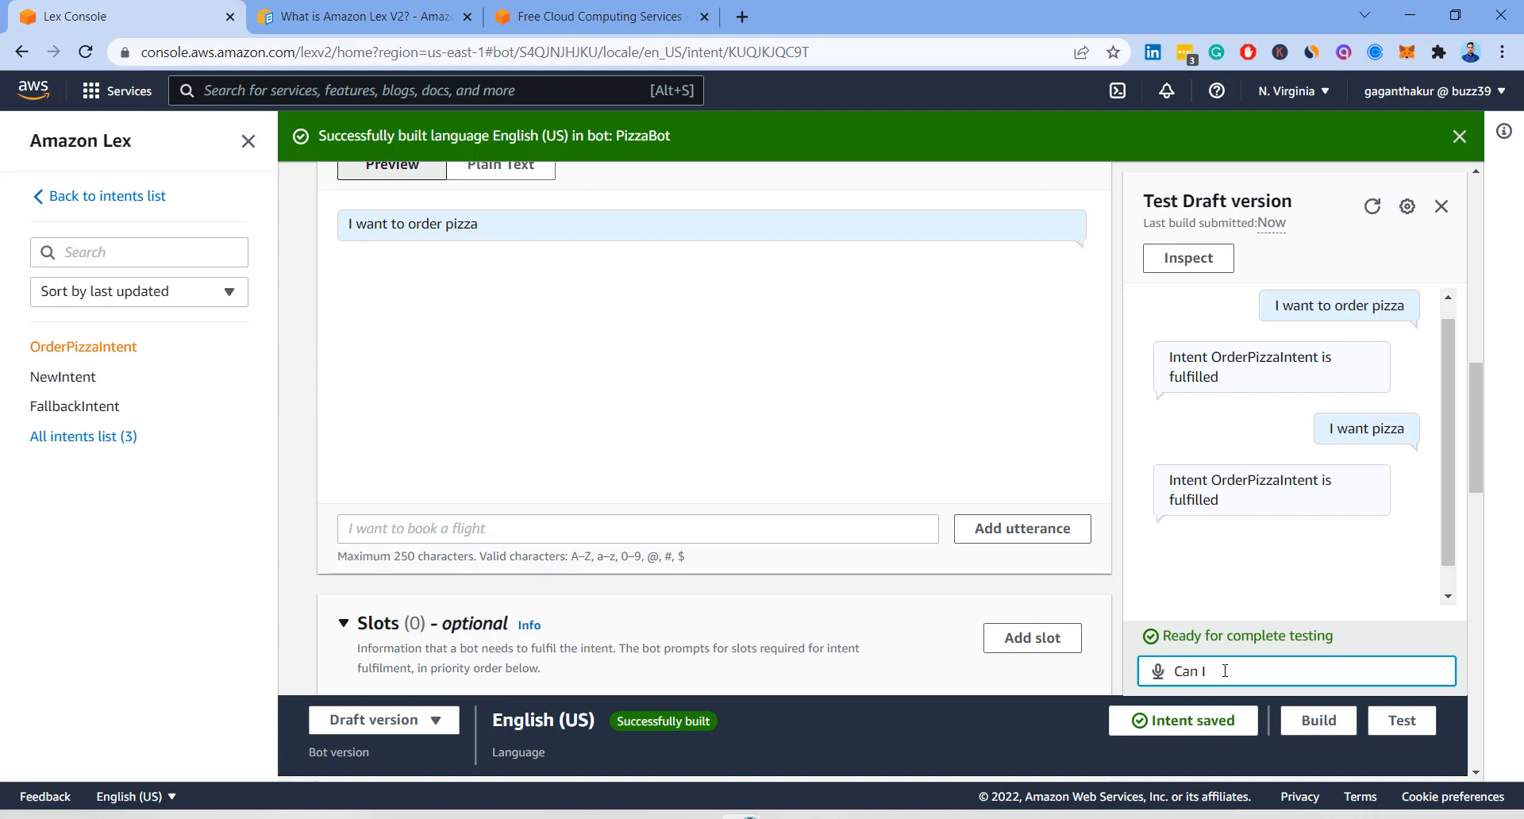
text(get a pizza)
key(Return)
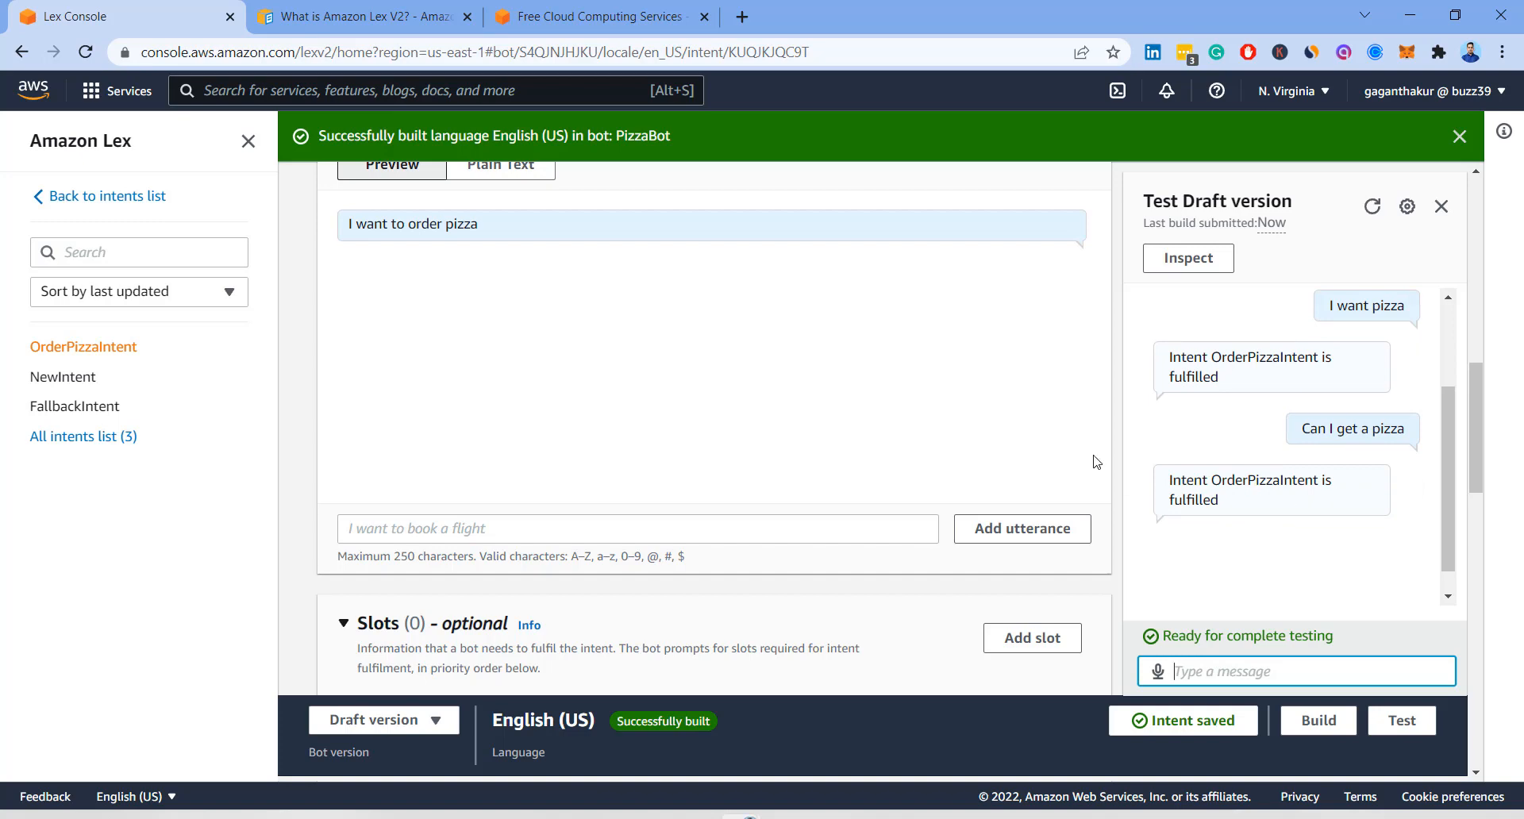
Add the sample utterances "I want pizza" and "Can I get a Pizza" to OrderPizzaIntent.
mouse_move(488, 238)
scroll(738, 355, down, 4)
scroll(738, 355, up, 5)
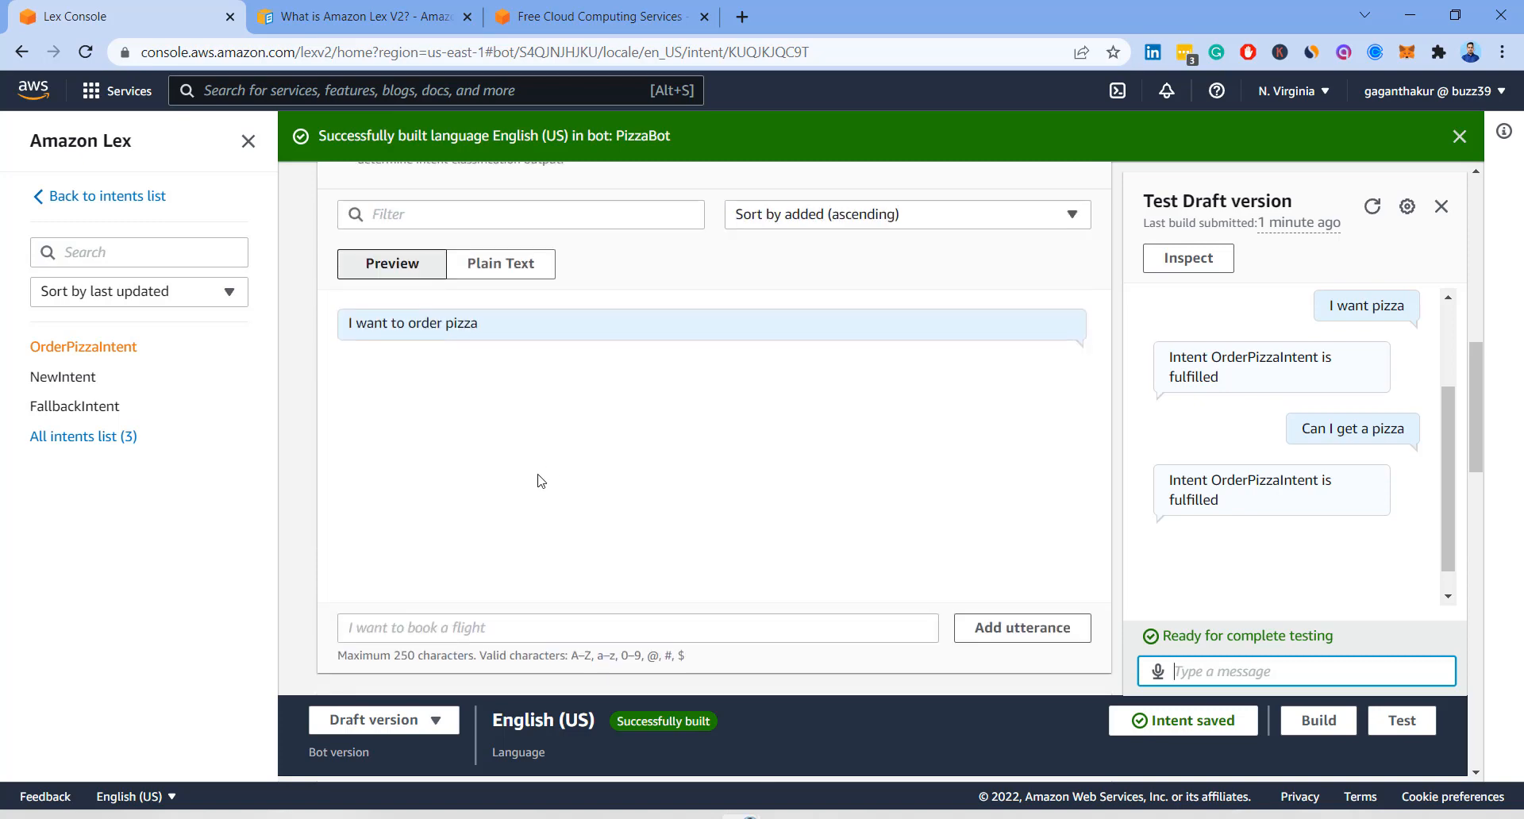
click(467, 628)
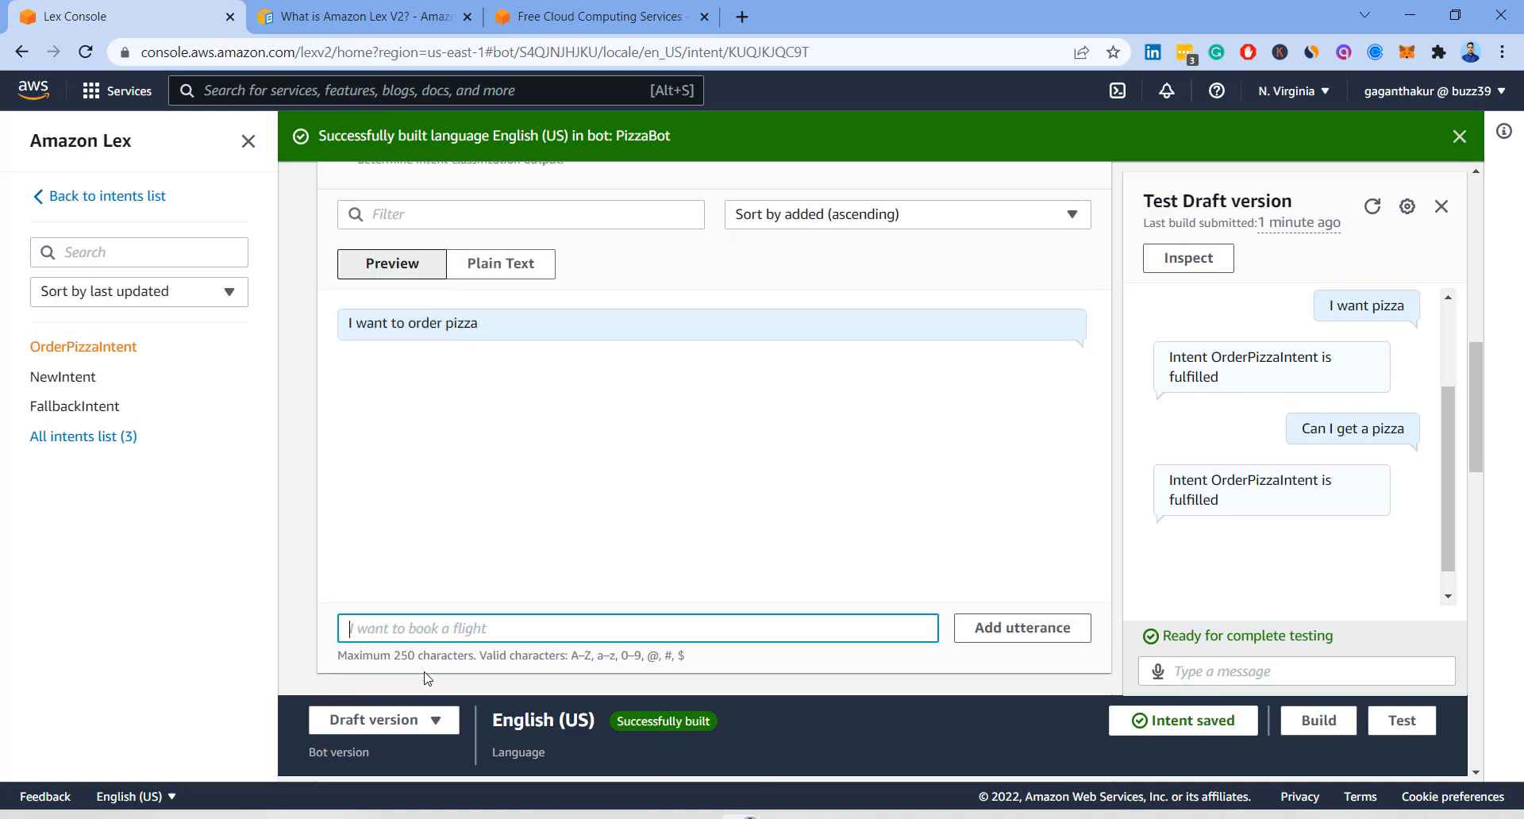
text(I want pizza)
key(Return)
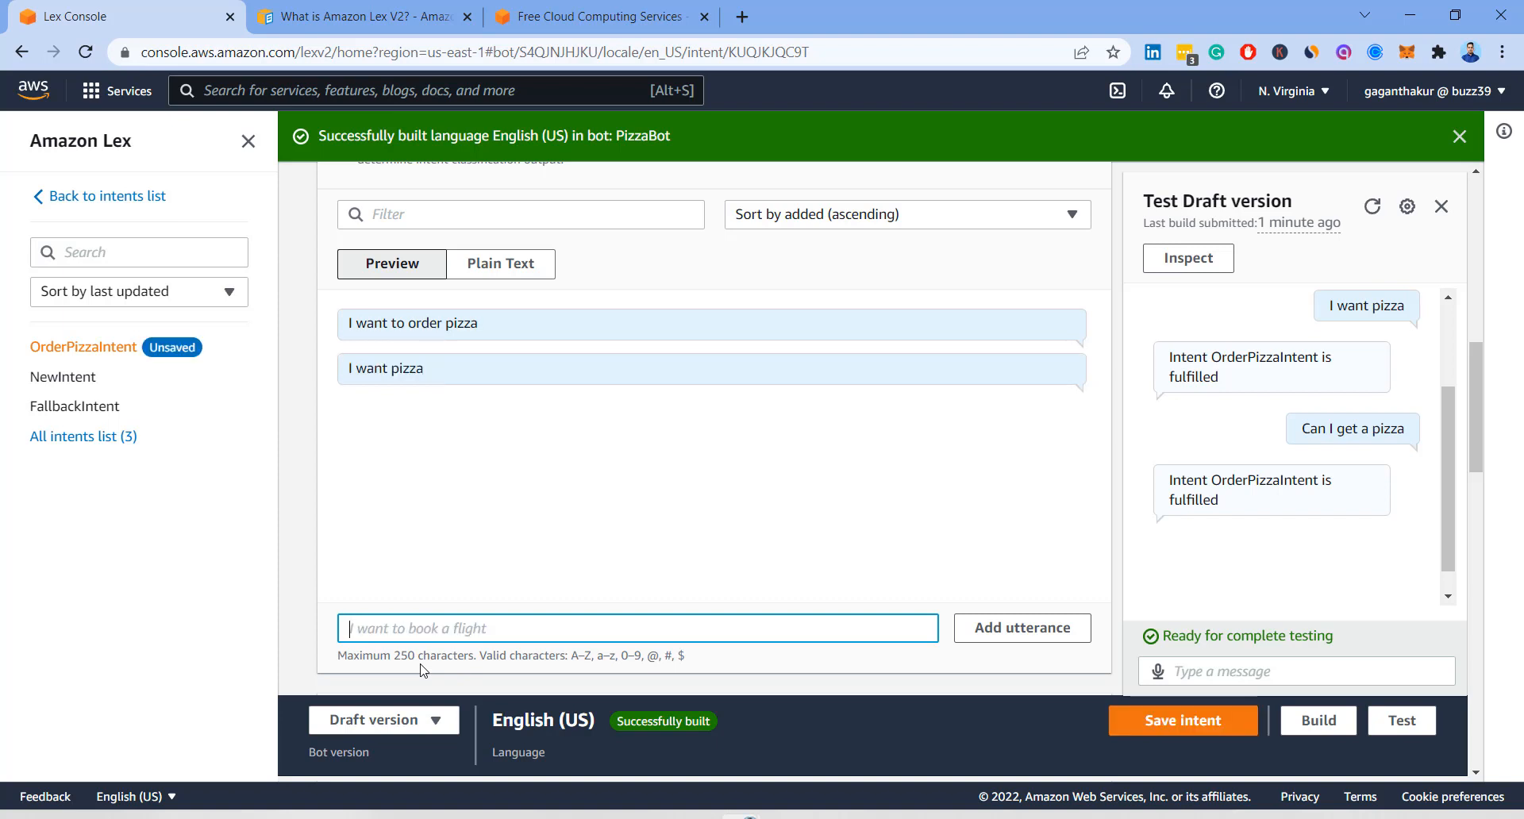
text(Can I )
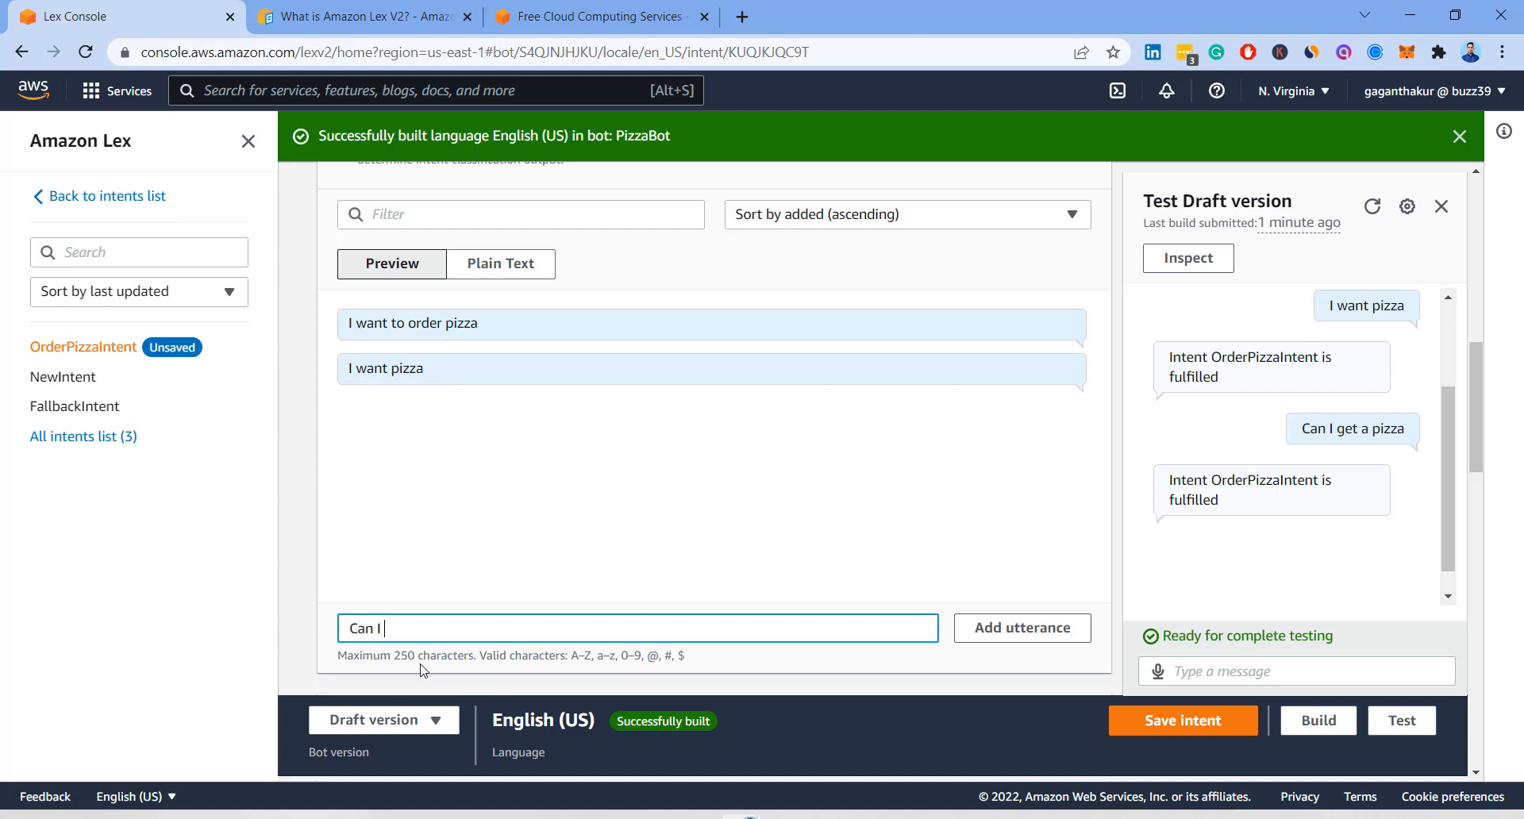
text(get a Pizza)
key(Return)
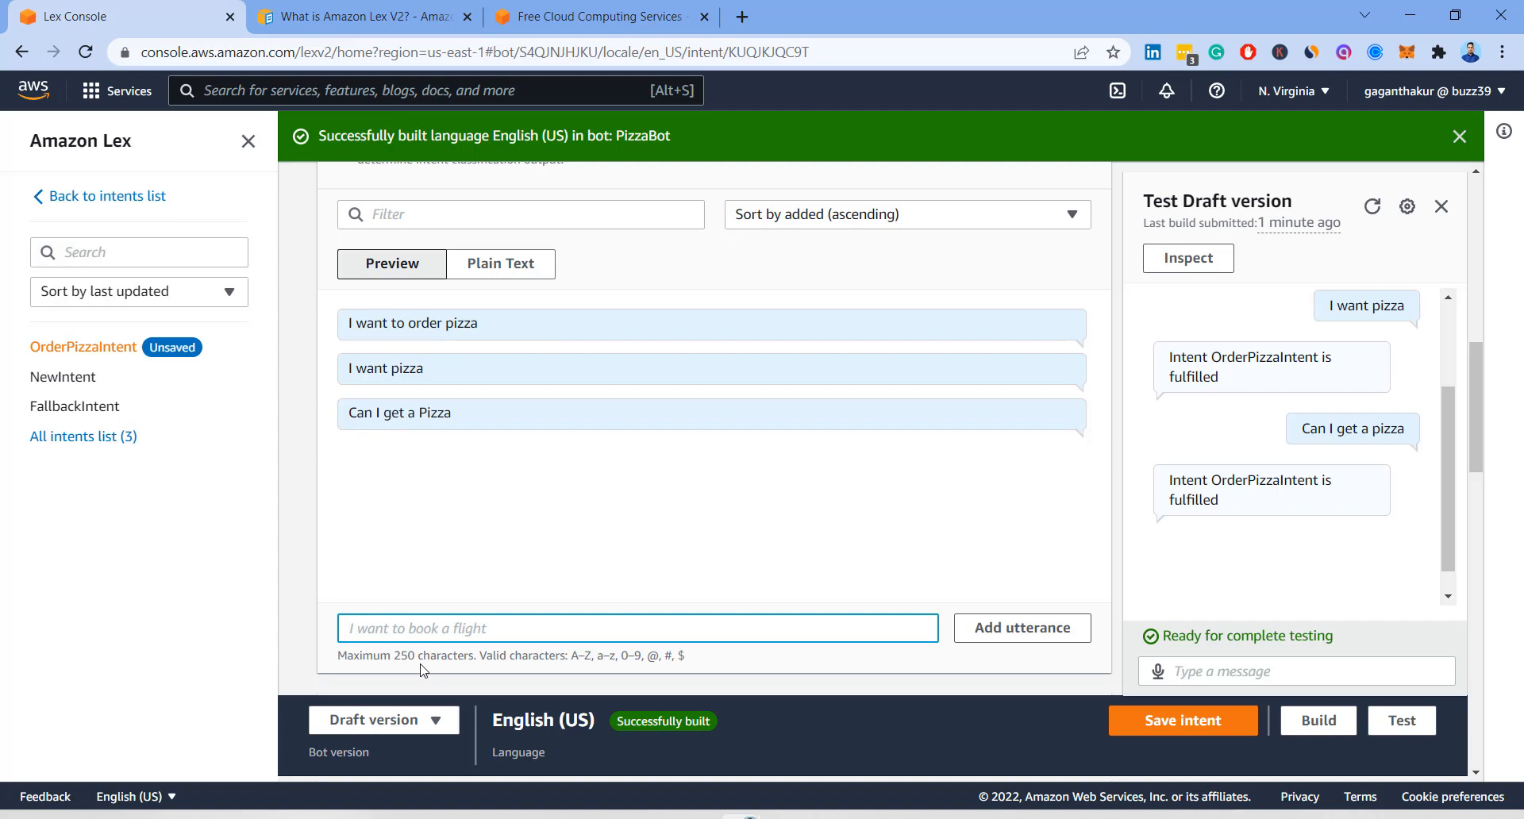
Add the sample utterances "Pizza please" and "I would like to eat pizza" to OrderPizzaIntent.
text(Pizza please)
key(Return)
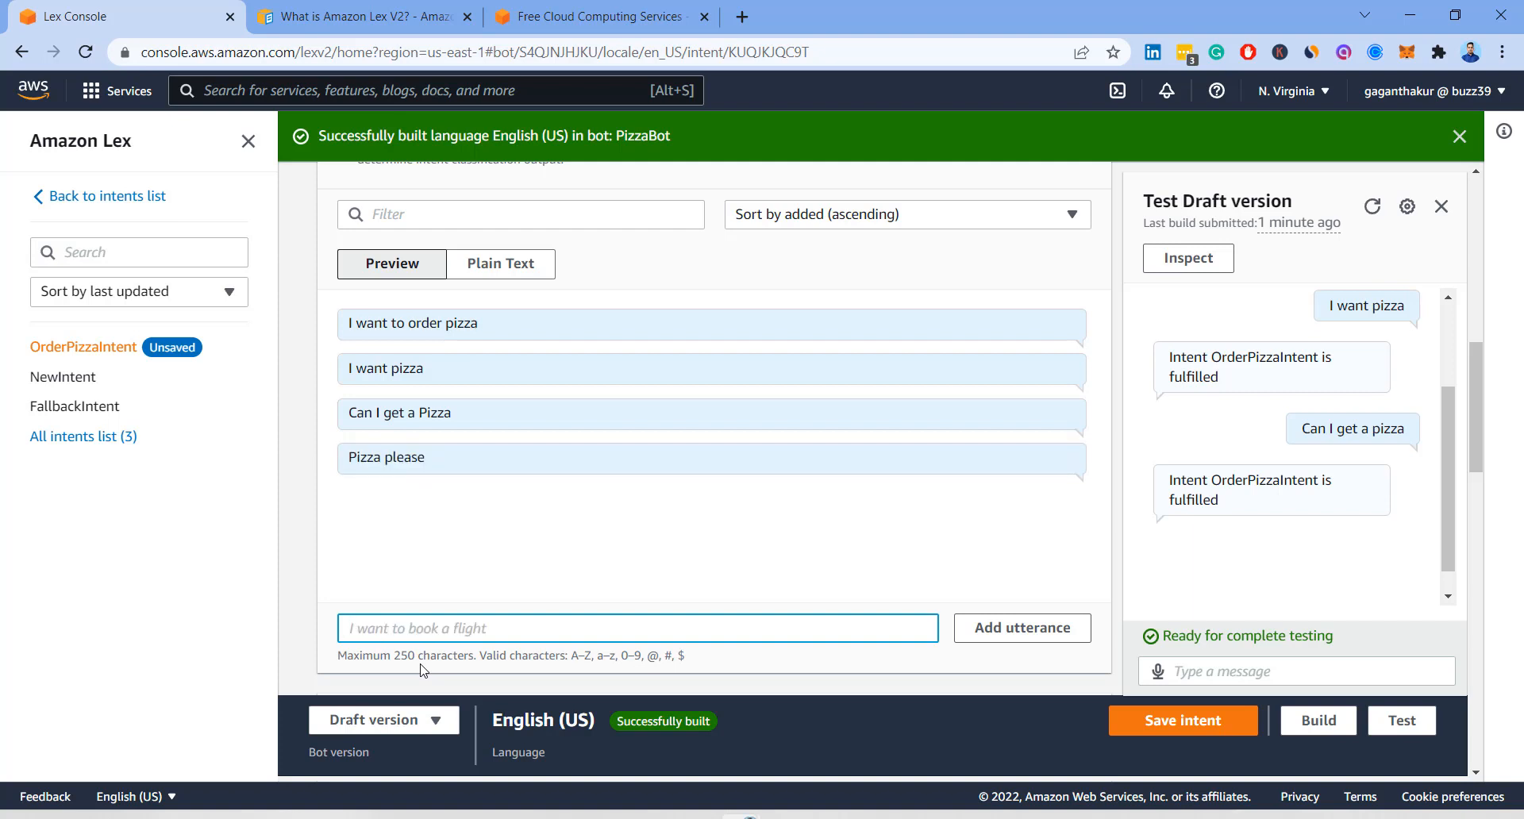
text(D)
key(BackSpace)
text(I would like to eat pizza)
key(Return)
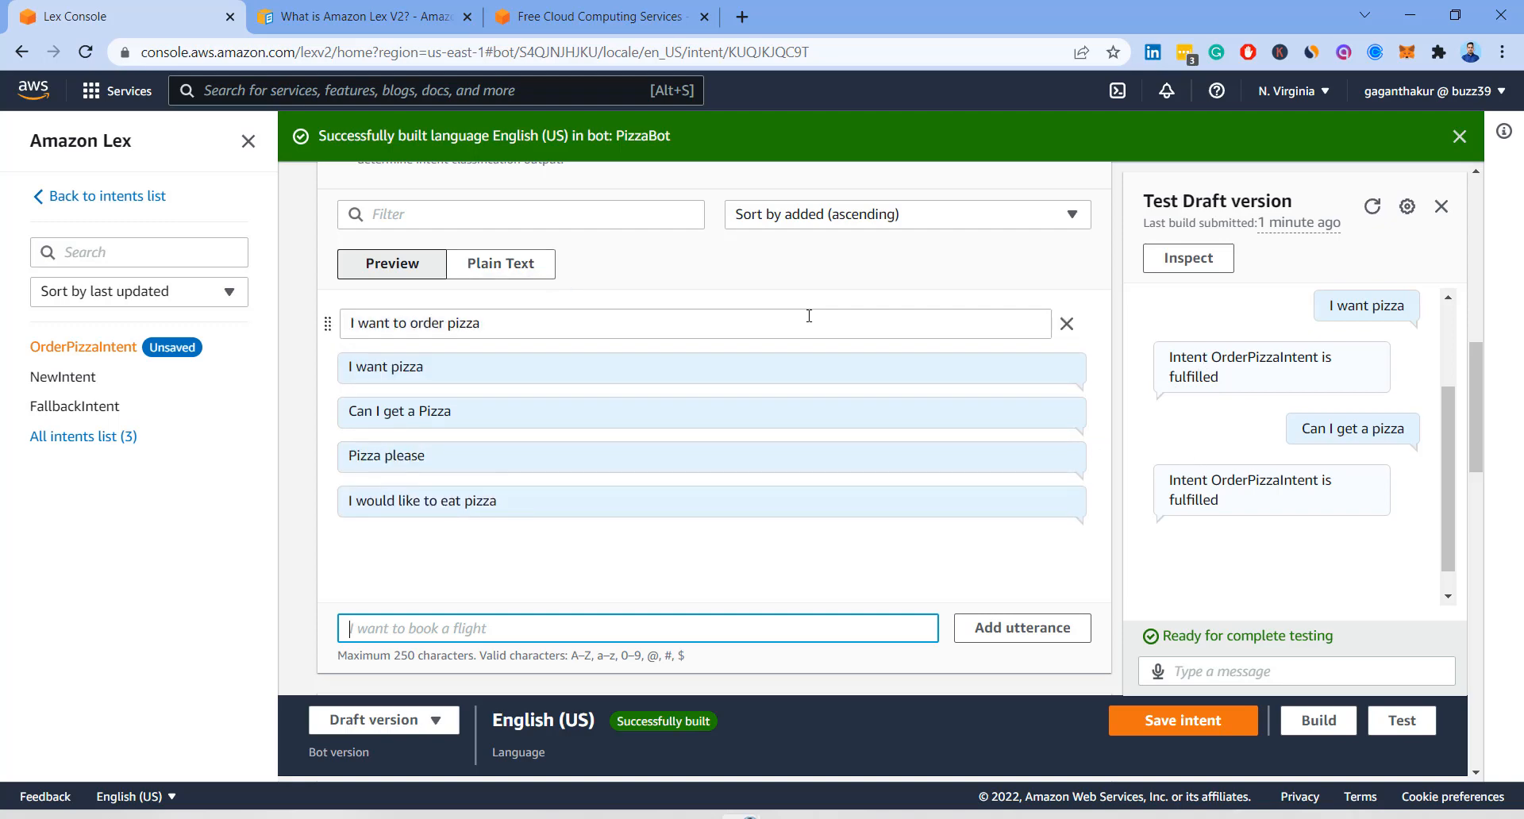
Set the closing response message of OrderPizzaIntent to "Thanks, your order is on the way." and save the intent.
scroll(823, 268, down, 10)
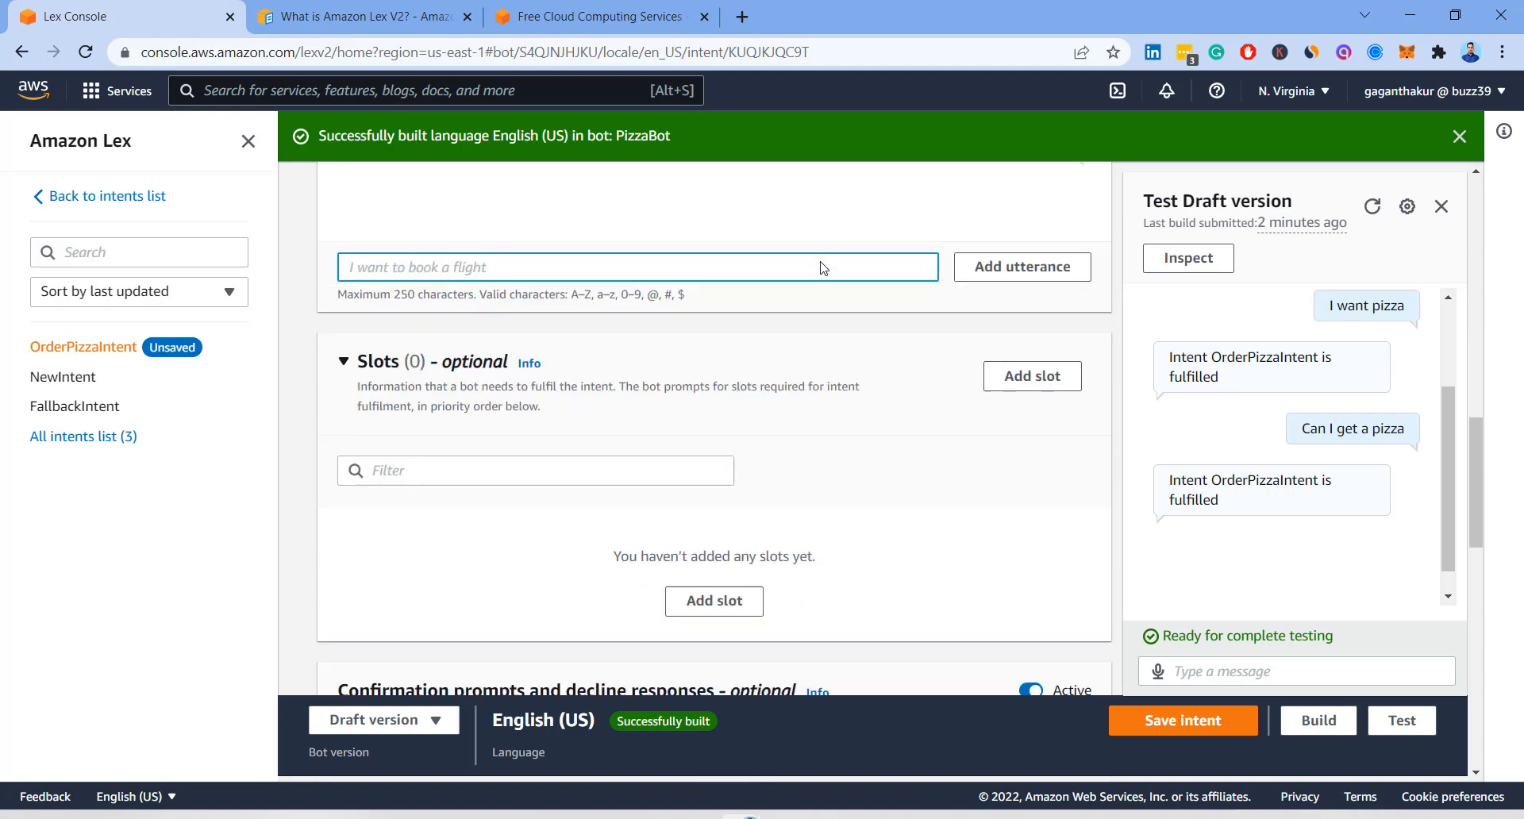
scroll(821, 267, down, 4)
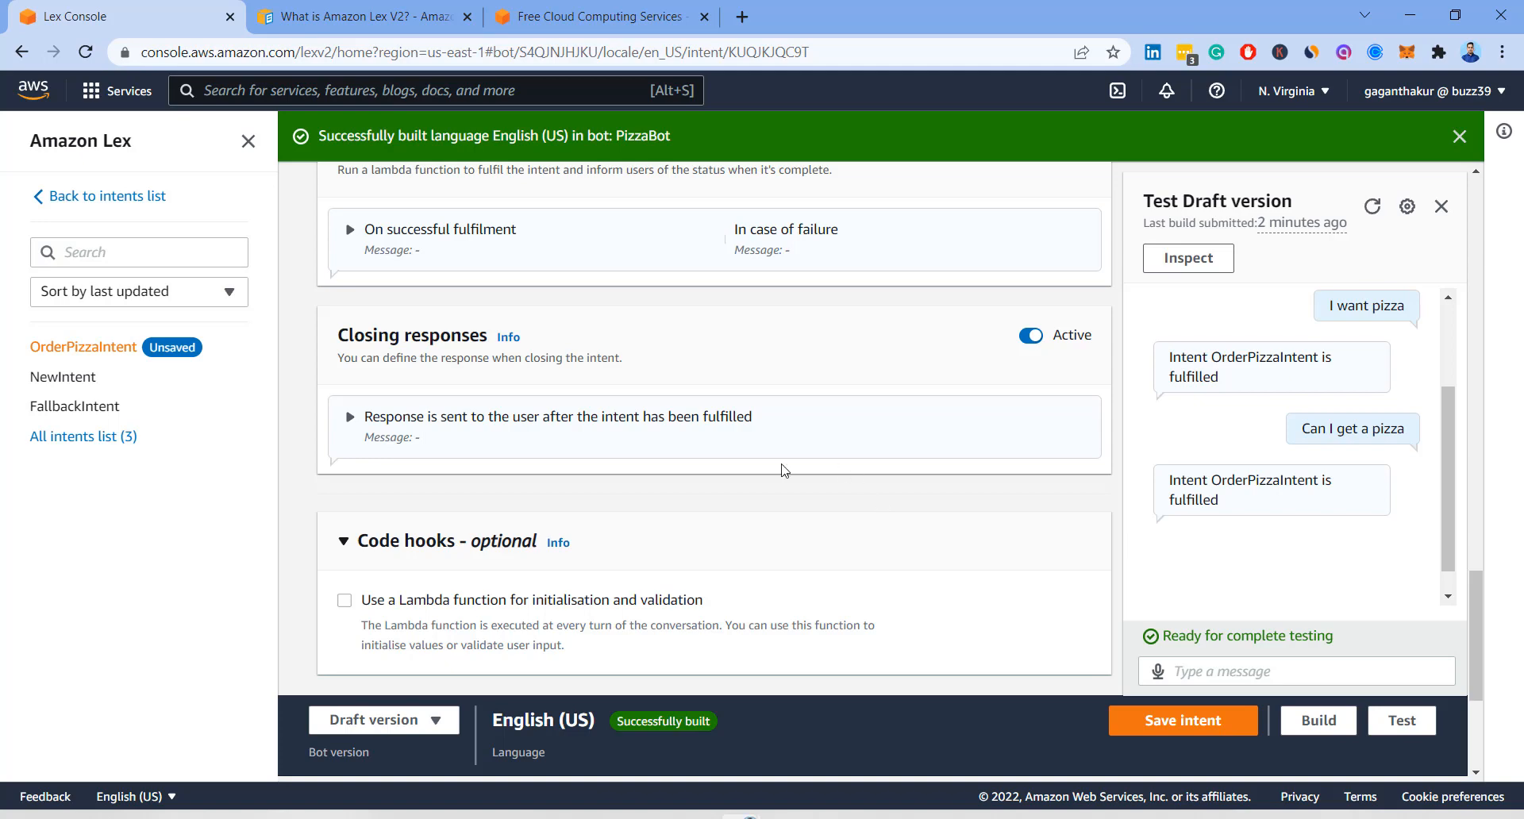
click(480, 439)
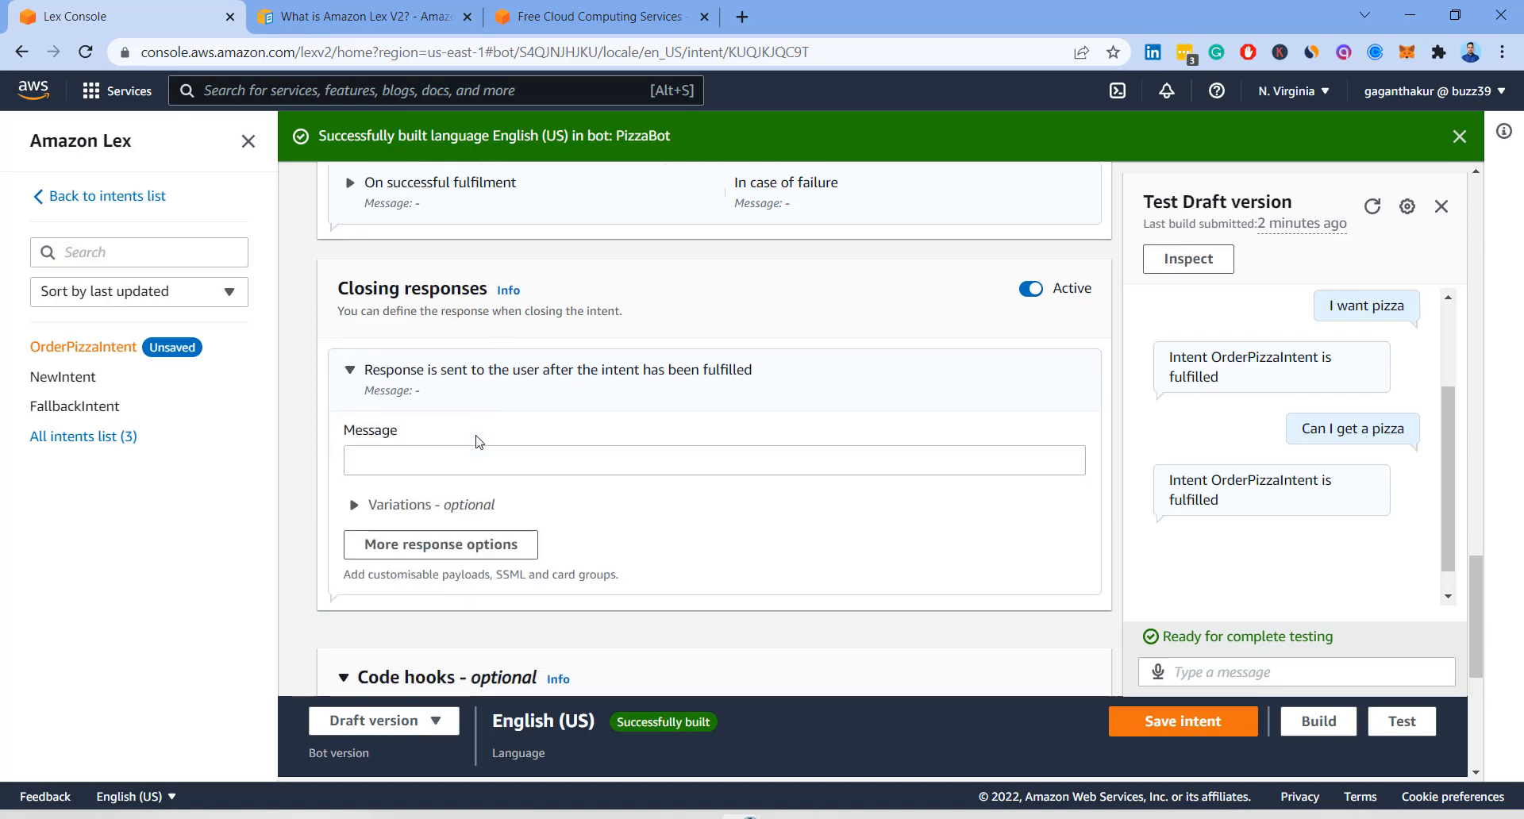
click(411, 459)
text(Than)
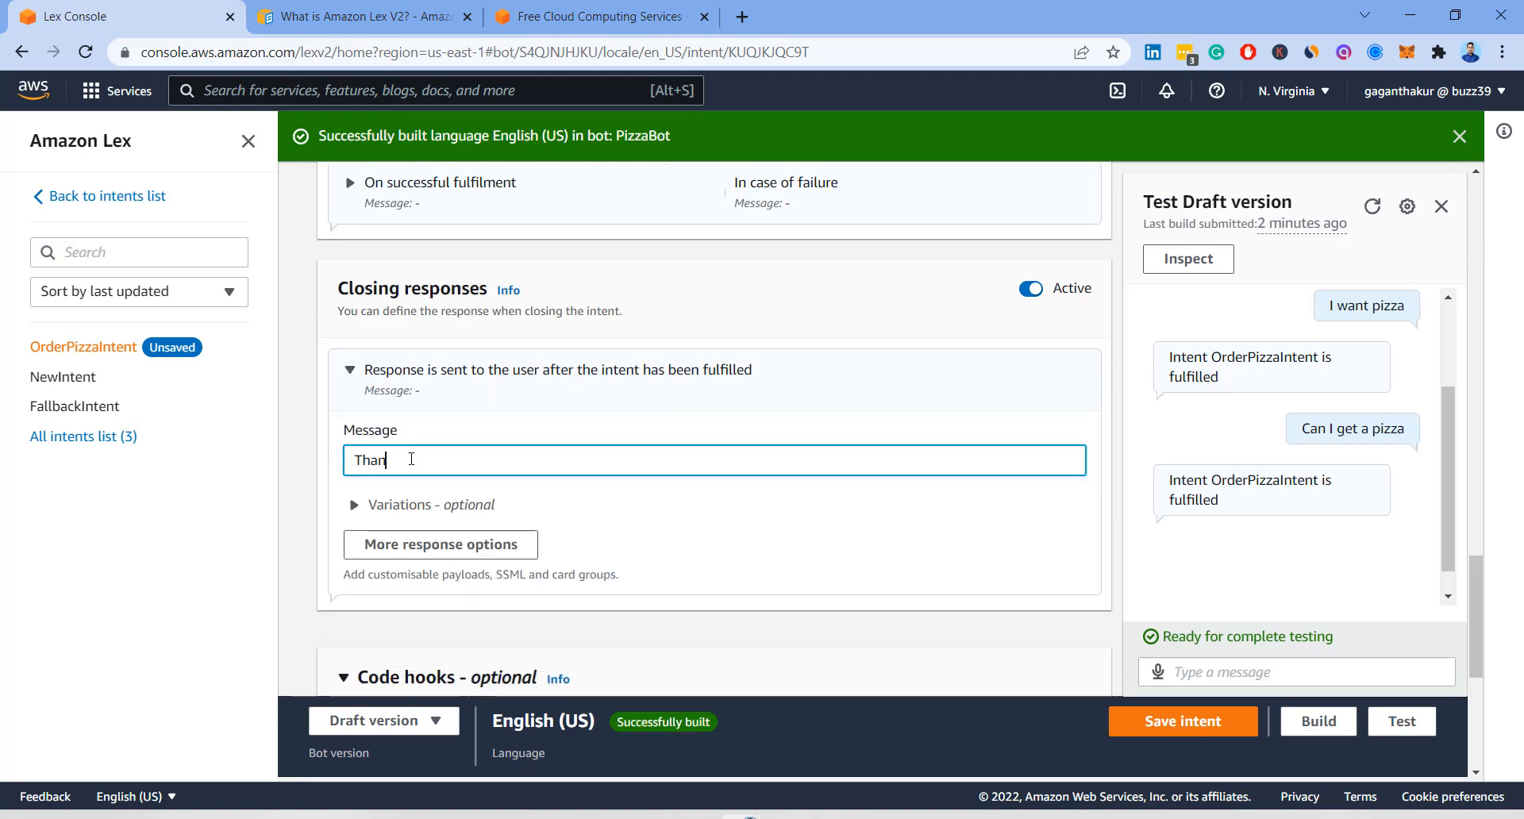
text(ks, your order is )
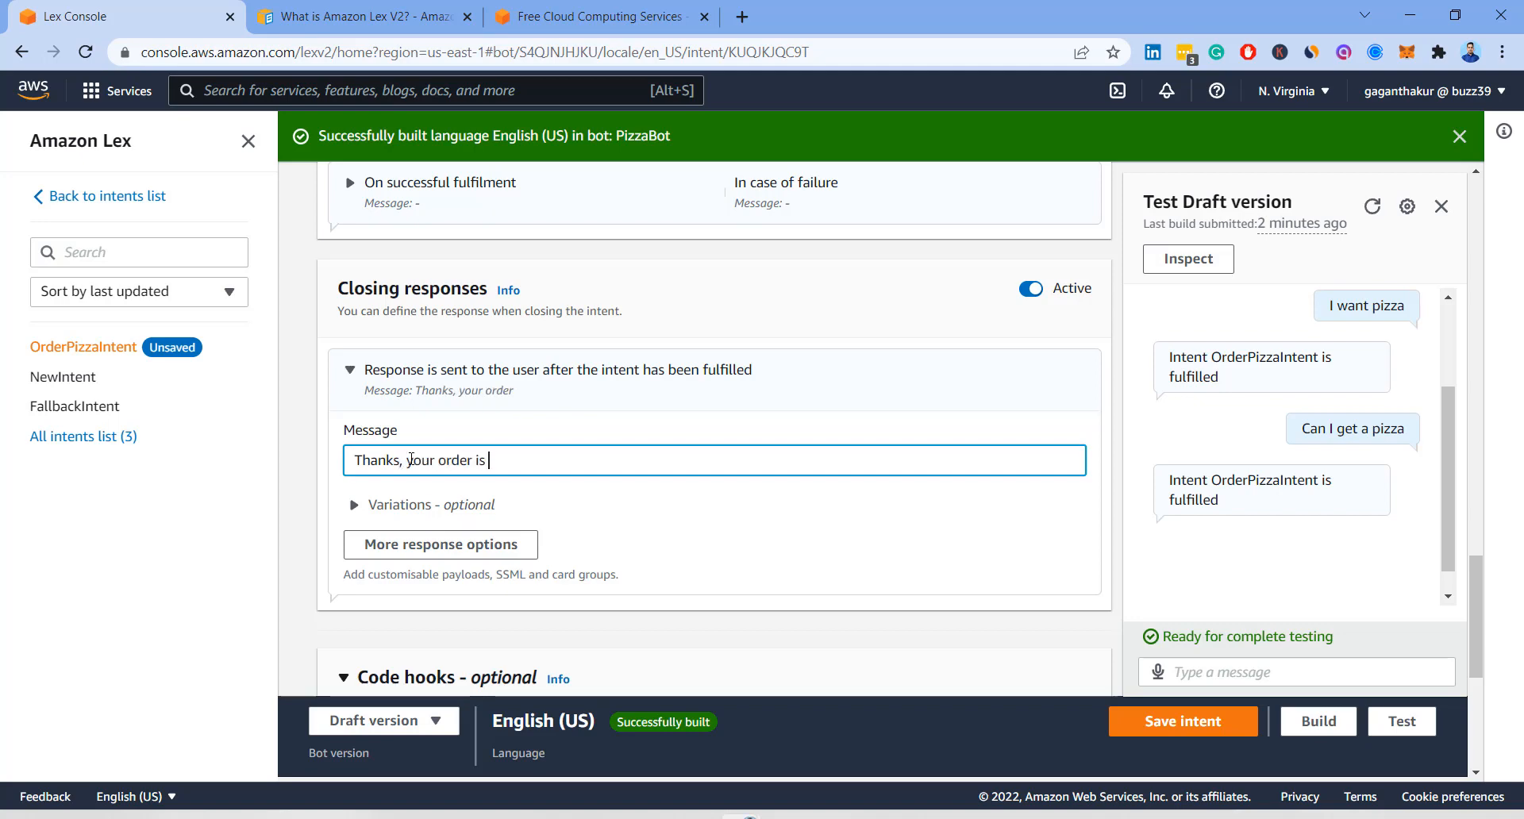
text(on the way.)
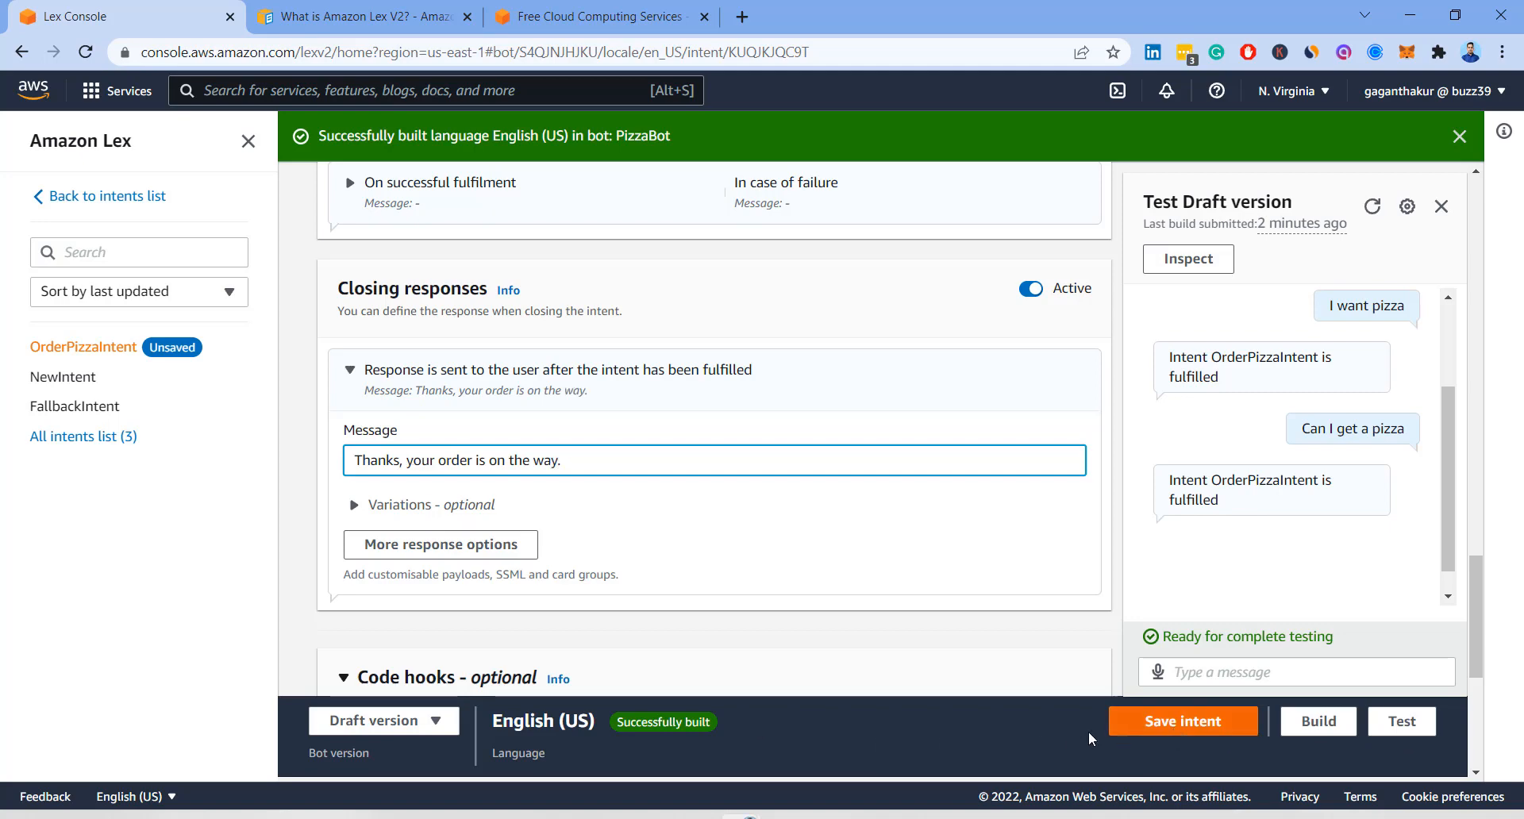
click(1174, 726)
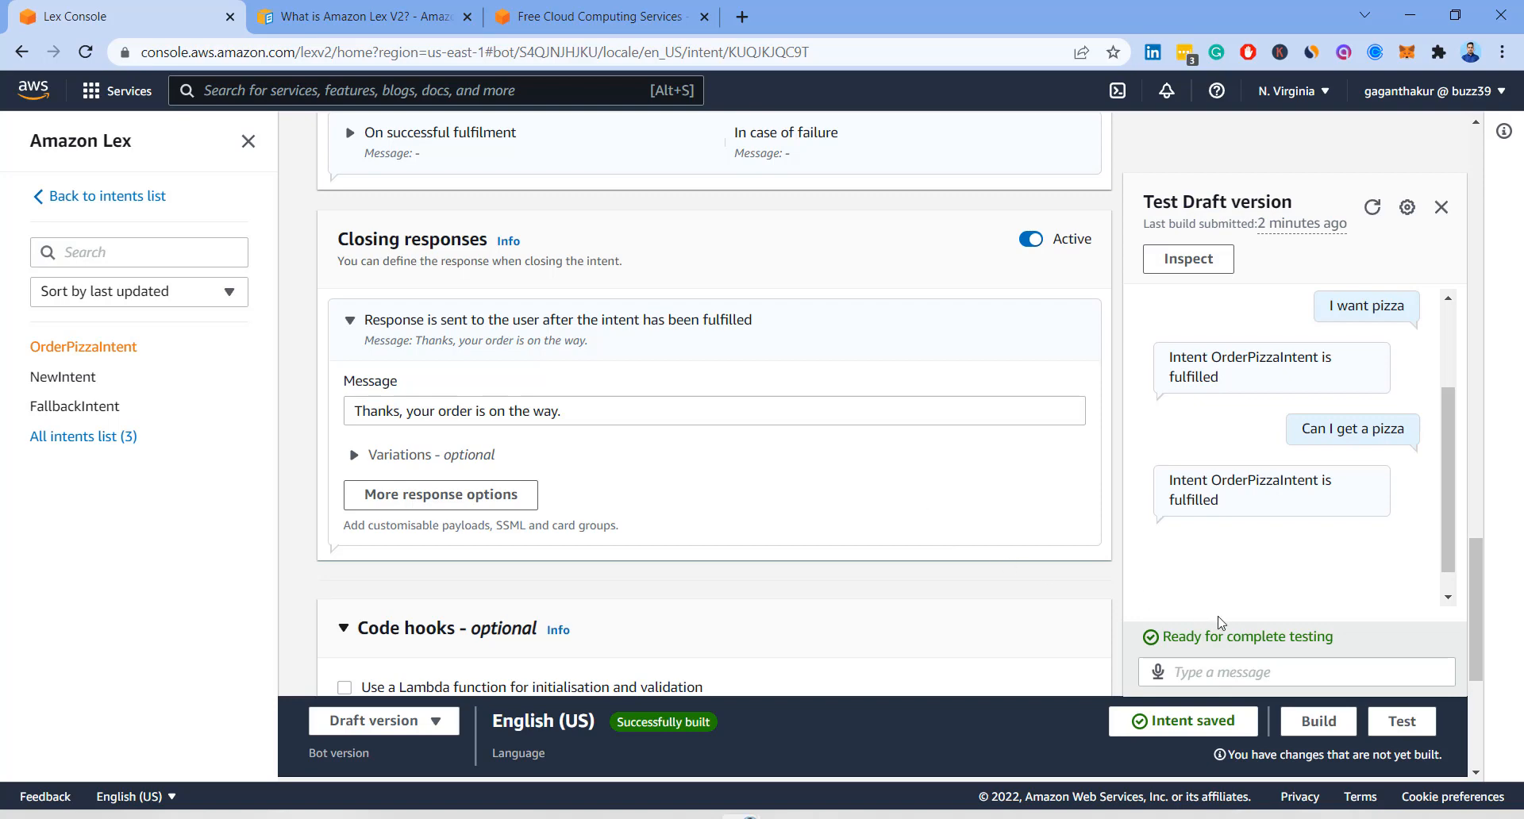
Send "pizza please" to the bot in the test chat without rebuilding it.
click(1303, 678)
text(p)
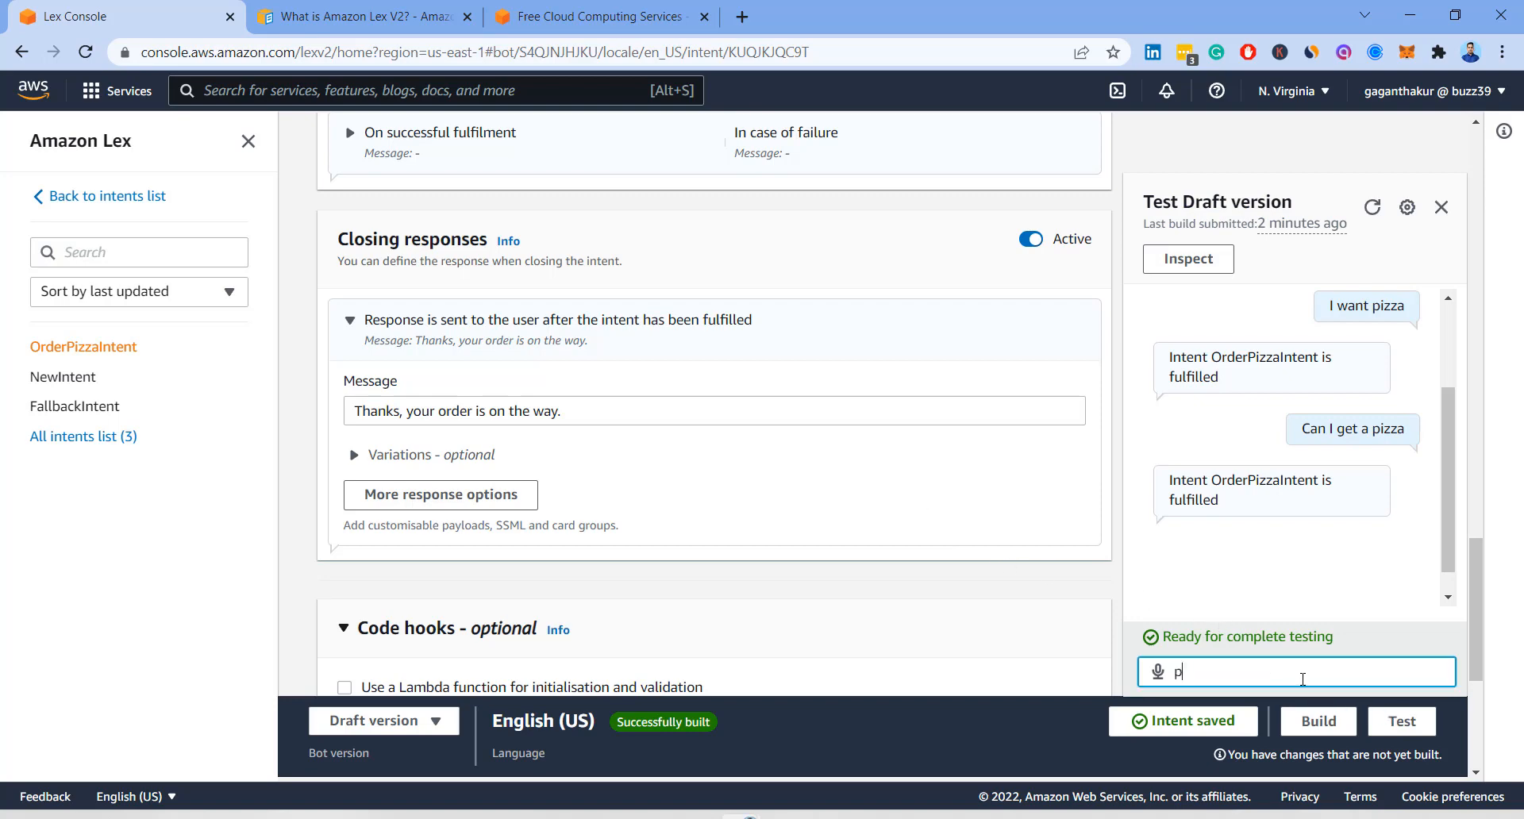
text(izza please)
key(Return)
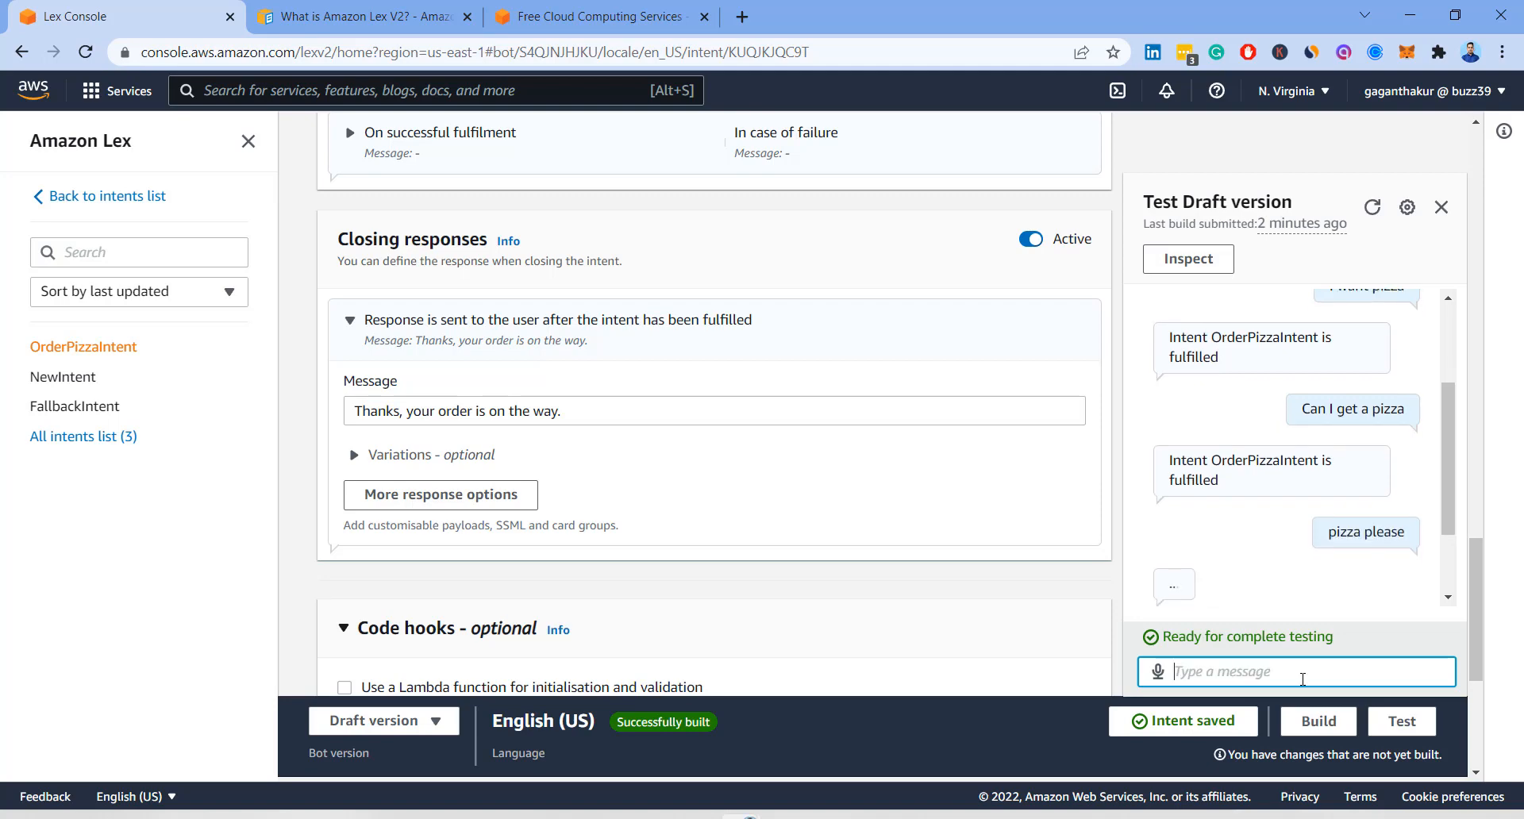
Build the English (US) language of the bot and test it with the message "pizza please".
click(1316, 720)
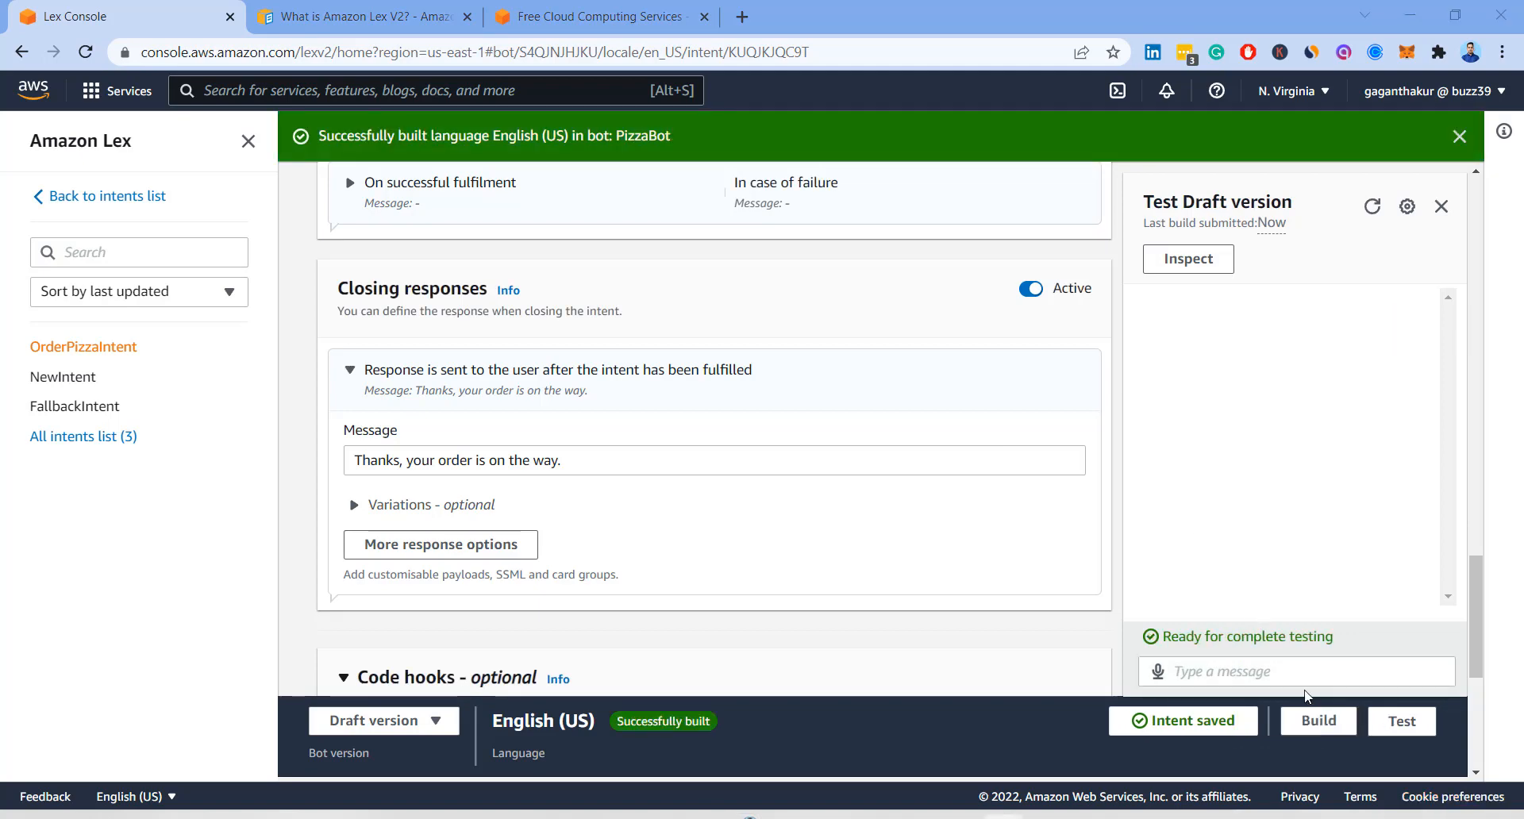
click(1269, 674)
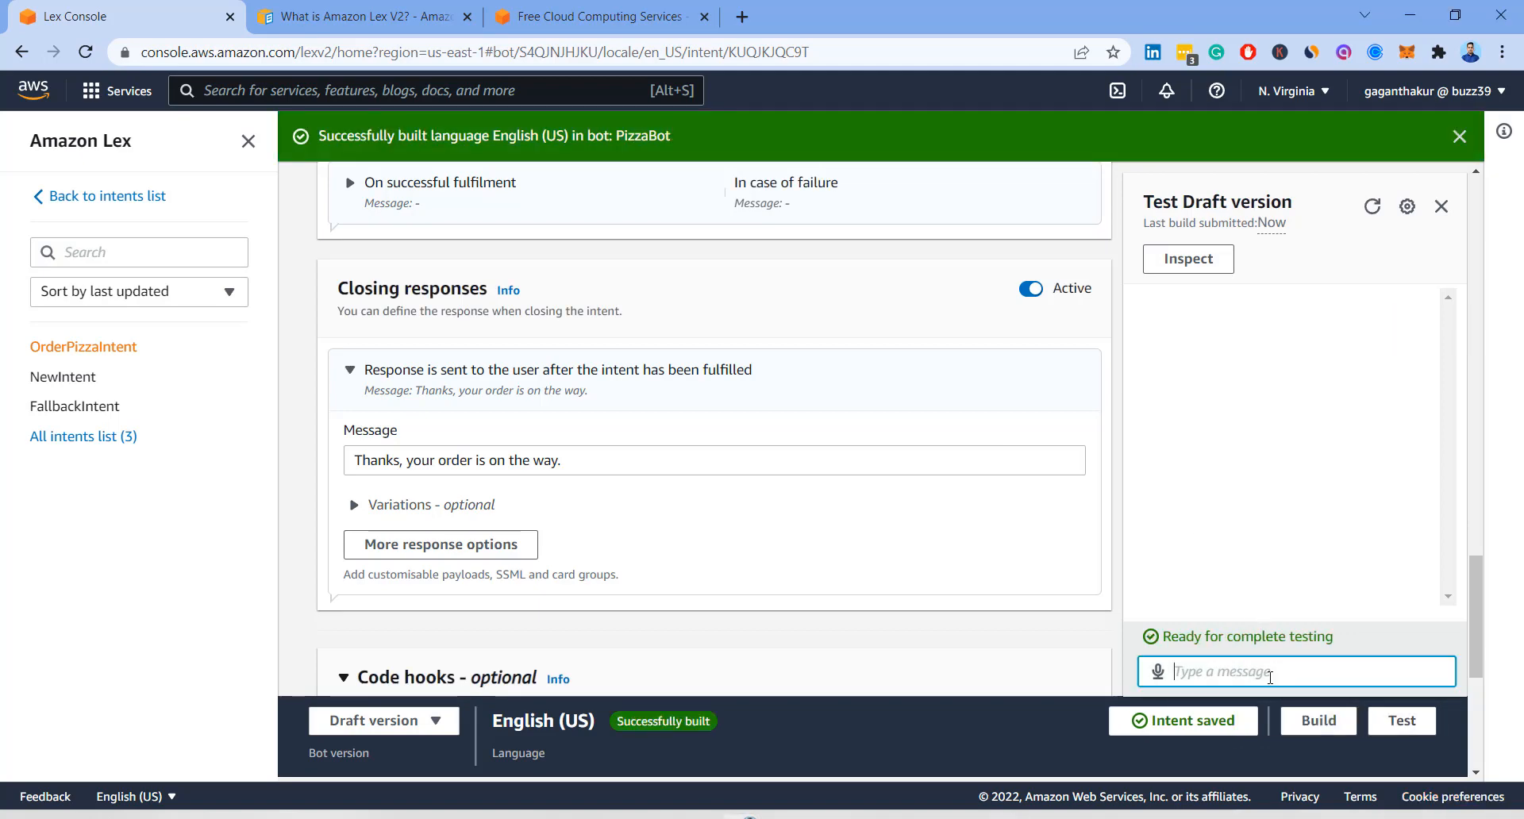
text(pizza please)
key(Return)
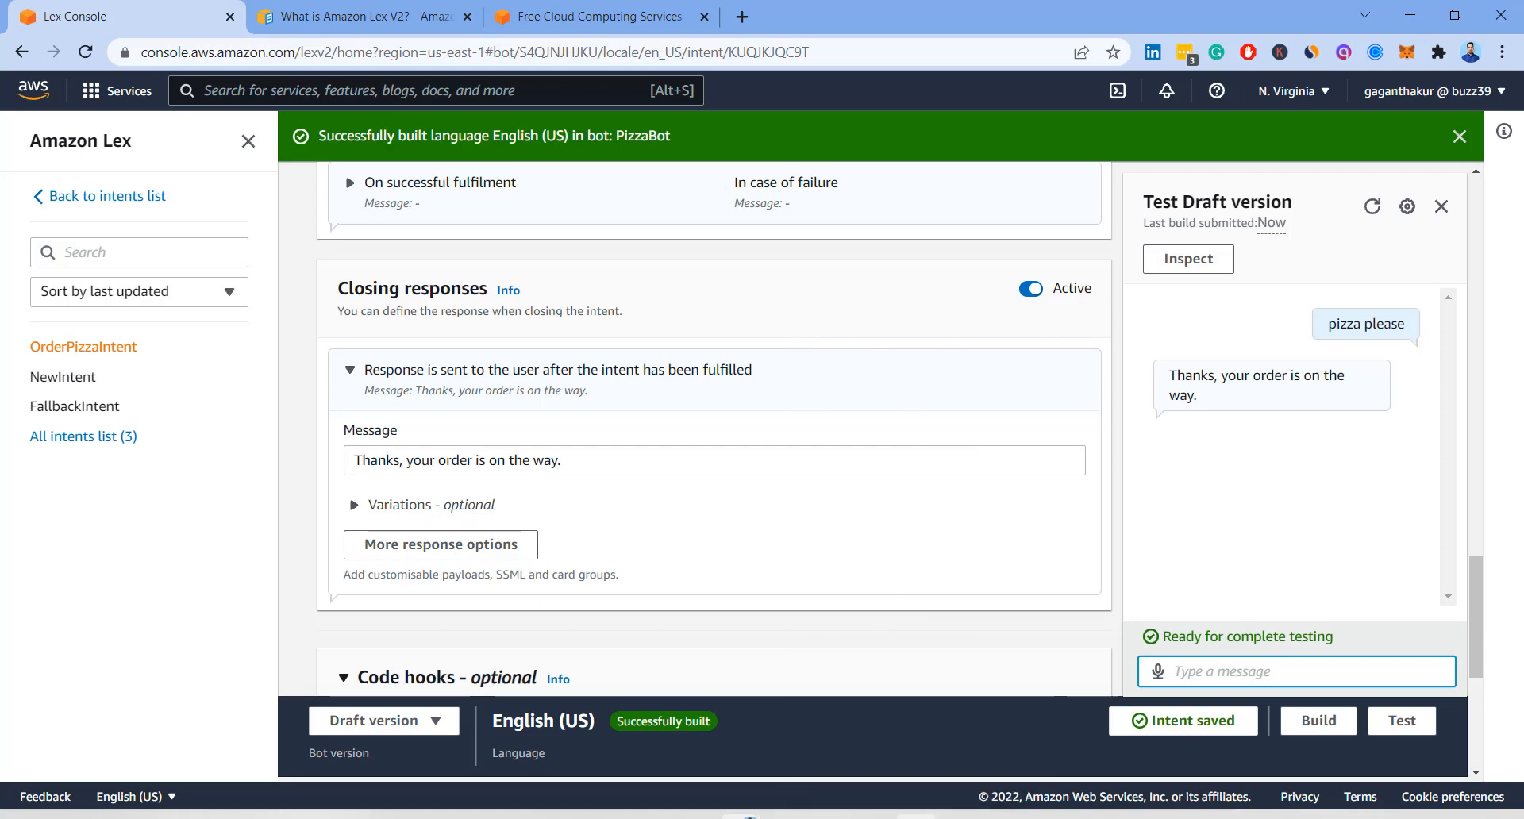
Switch to the PizzaBot (1).png flowchart in Photos, examine the planned conversation flow and slots, and return to the Lex console.
click(915, 818)
scroll(841, 373, up, 3)
scroll(840, 381, down, 2)
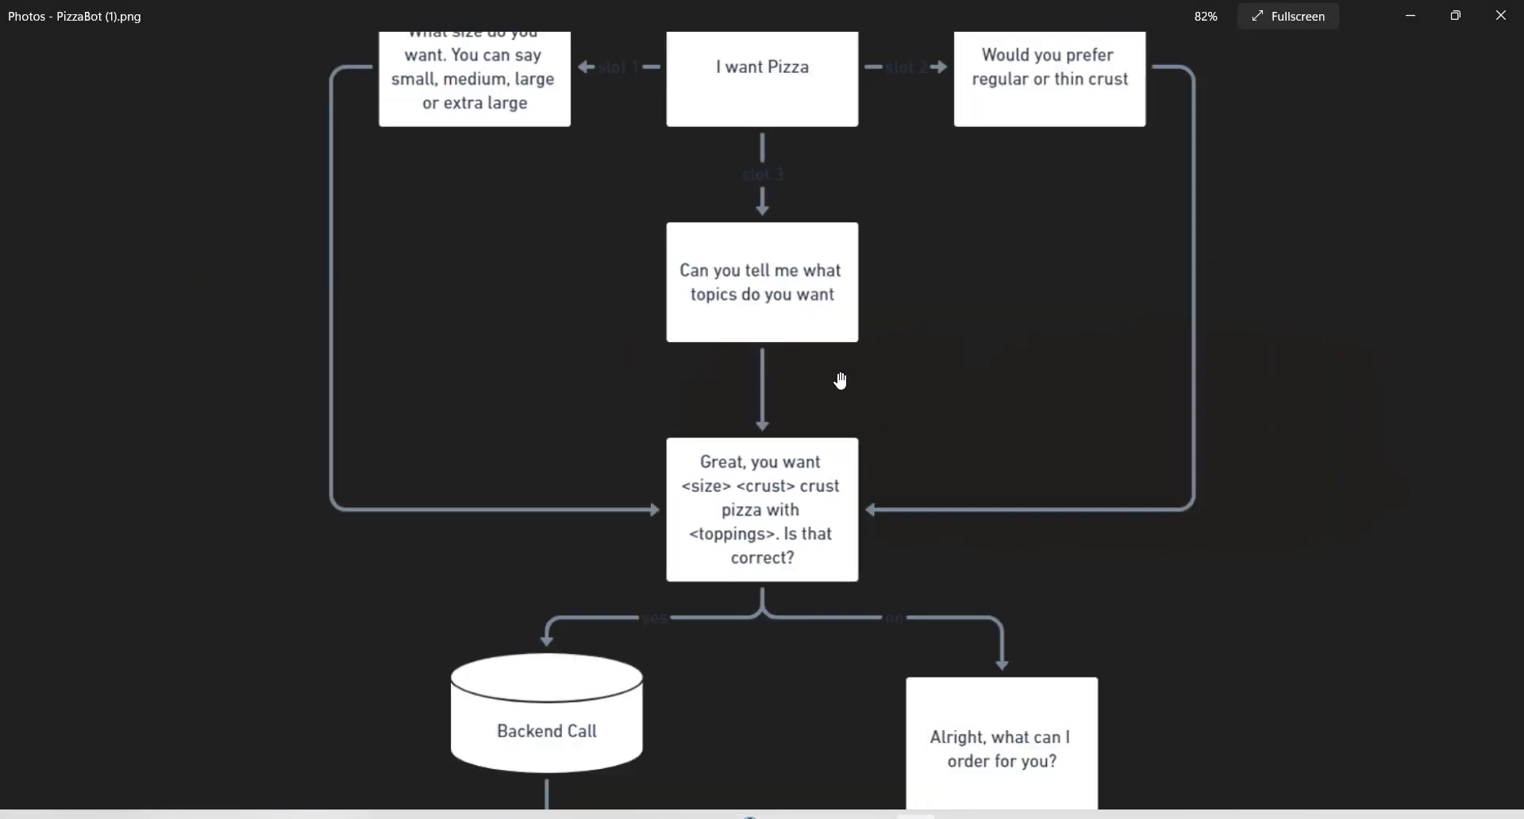
scroll(841, 381, down, 3)
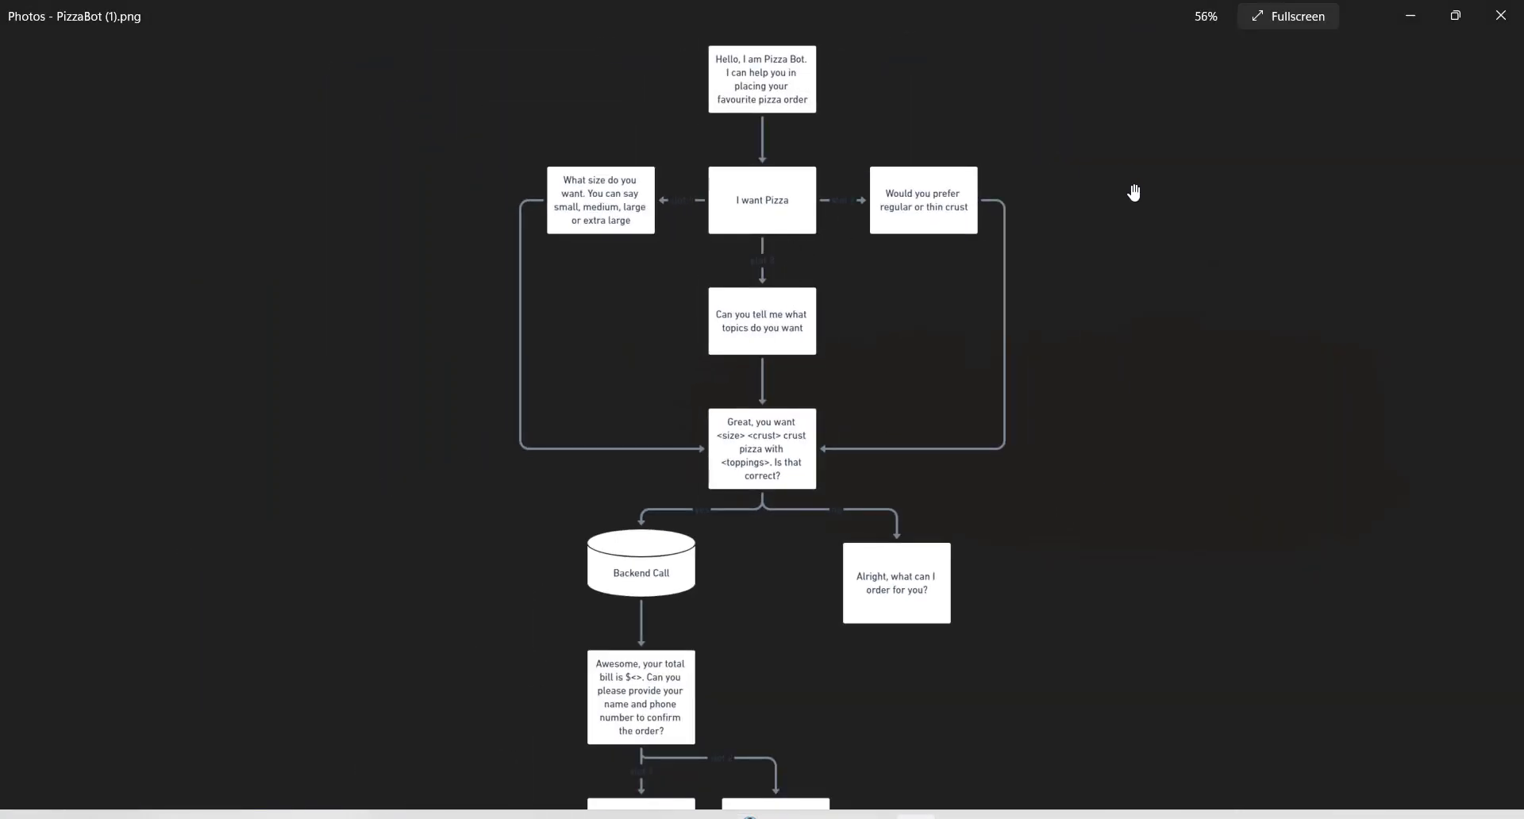
click(1405, 36)
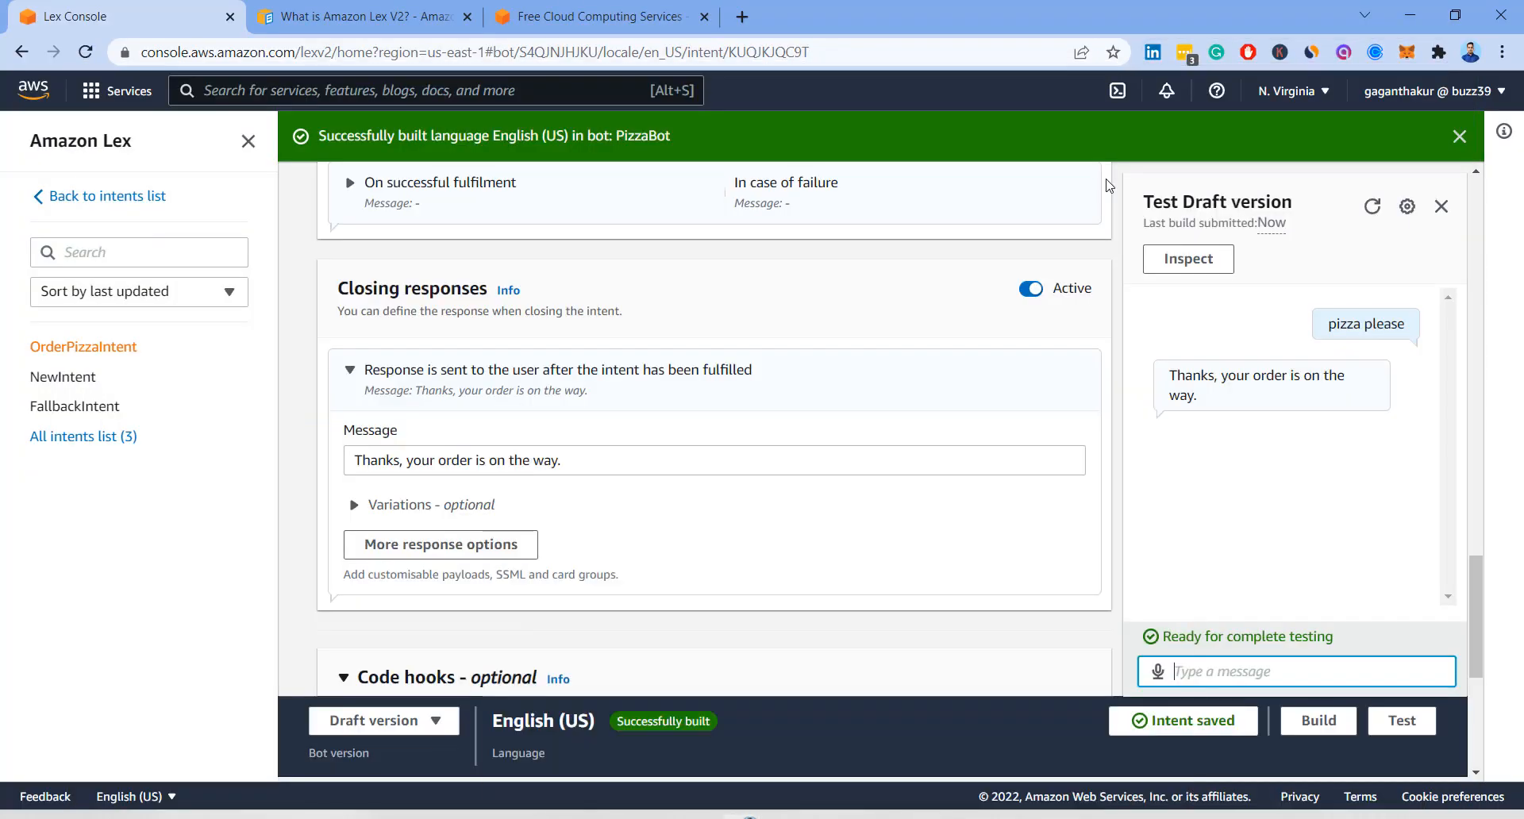